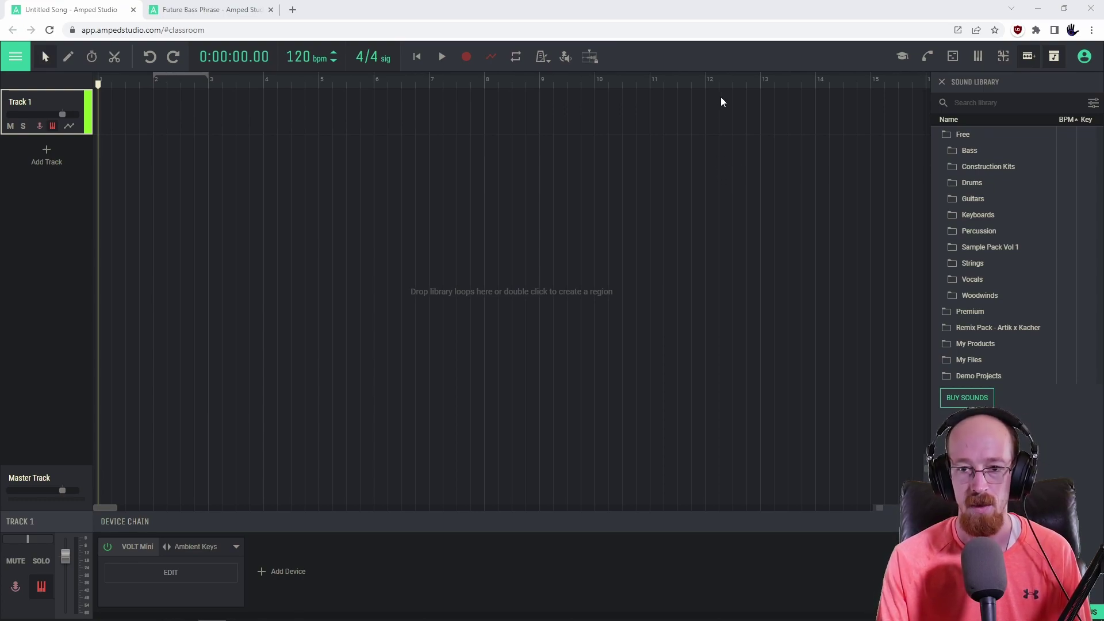
# Step: Sign in to the Classroom with the chosen Google account
pyautogui.click(904, 60)
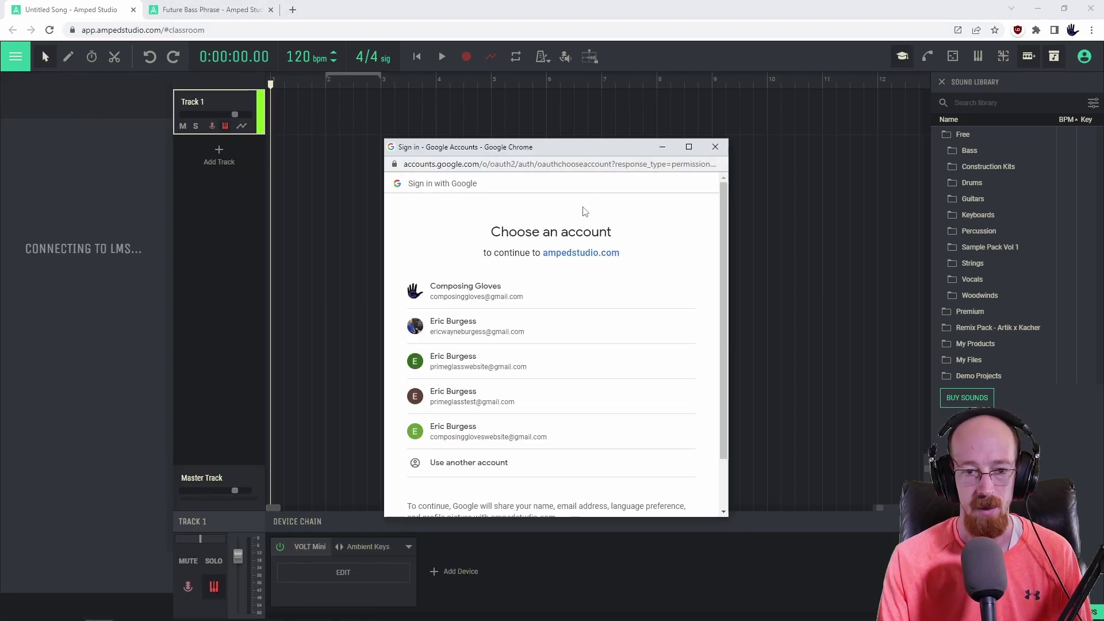
pyautogui.scroll(-1, 583, 214)
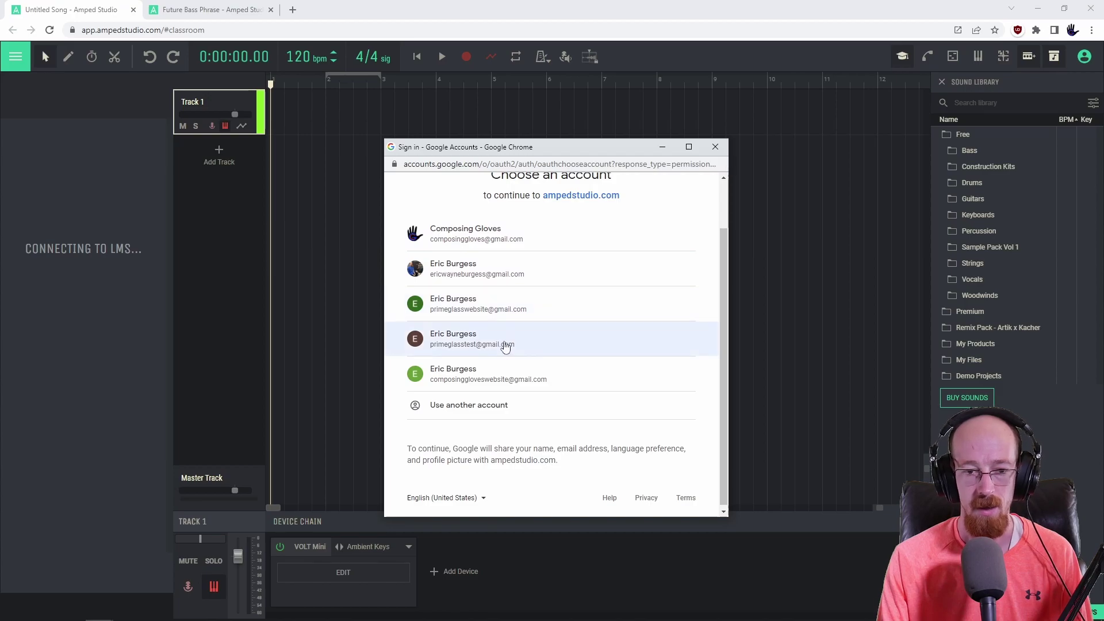
pyautogui.click(510, 337)
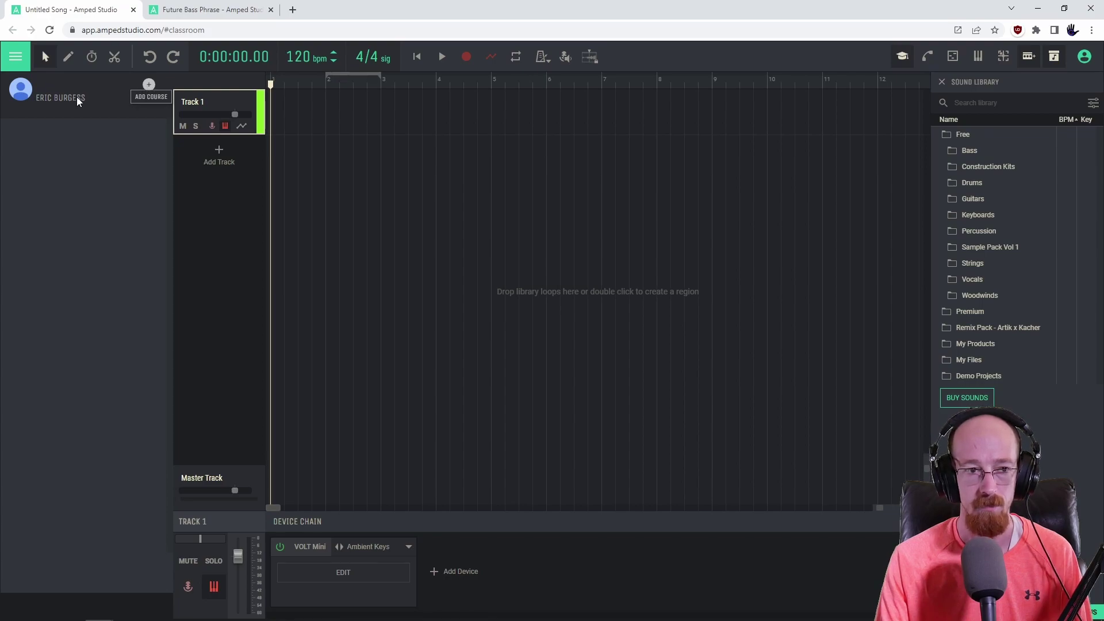
# Step: Create a classroom course named 'AMPED STUDIO PRODUCTION BASICS'
pyautogui.click(149, 86)
pyautogui.click(318, 214)
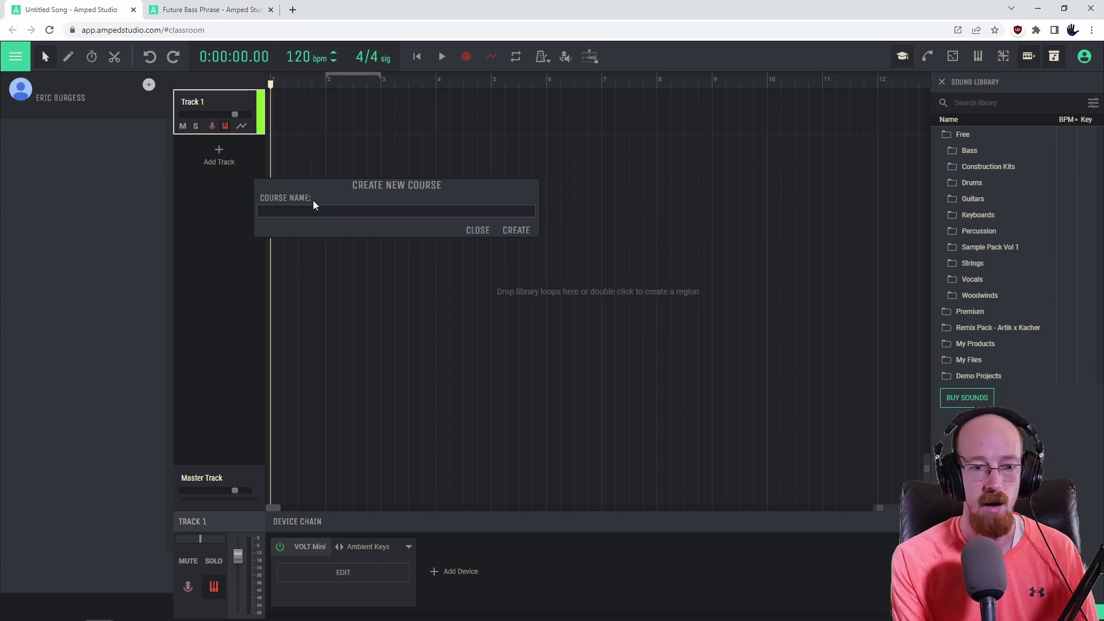
pyautogui.write('AMPED STUDIO PRO')
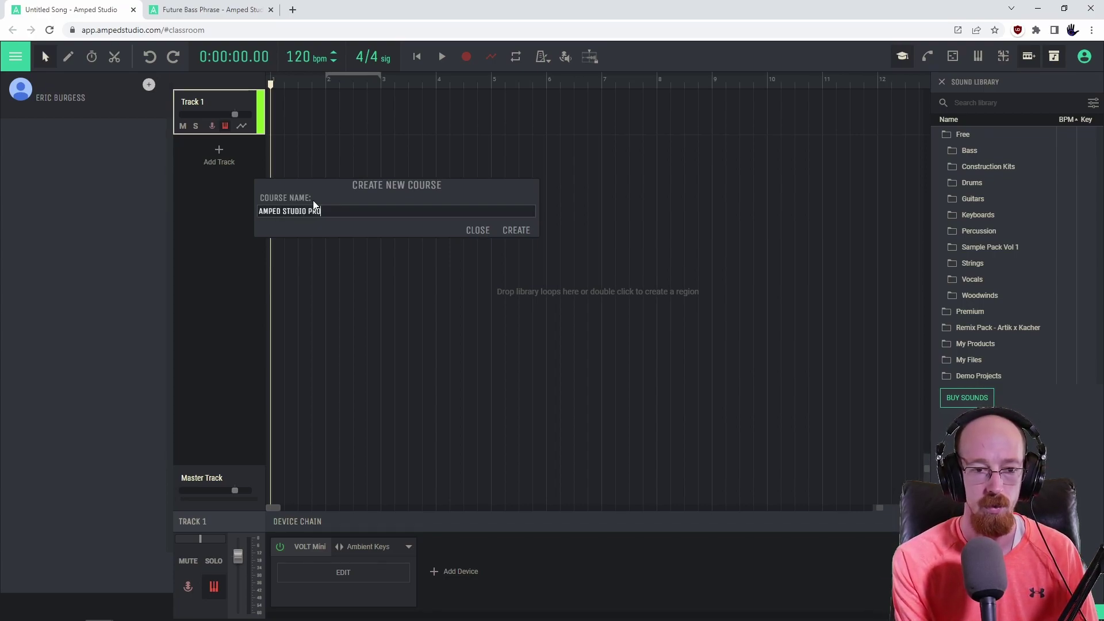
pyautogui.write('DUCTION BASICS')
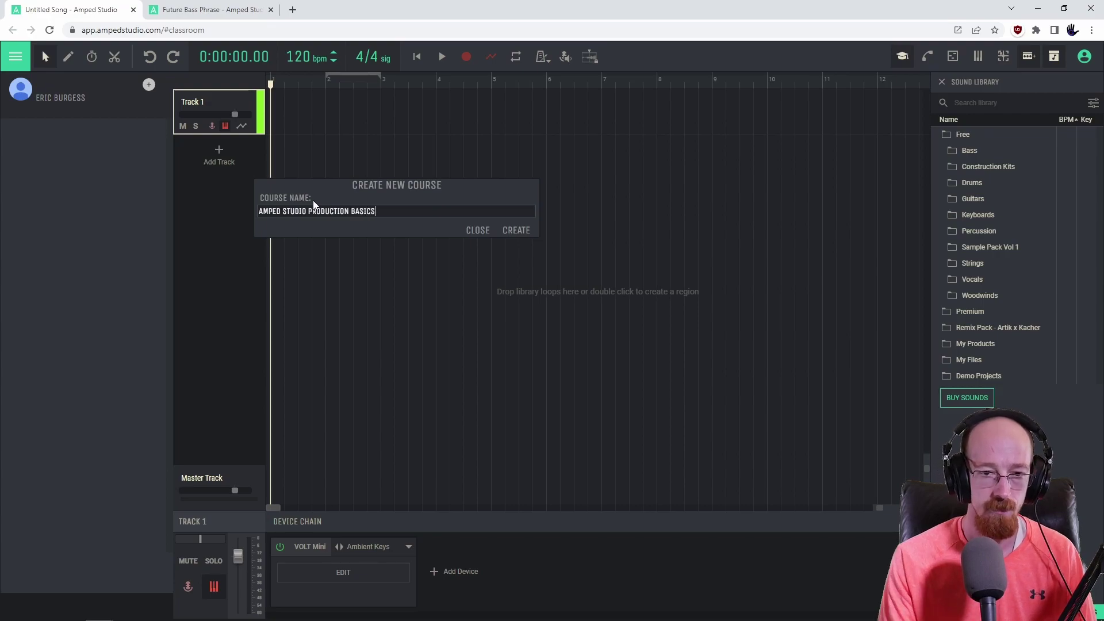
pyautogui.click(521, 233)
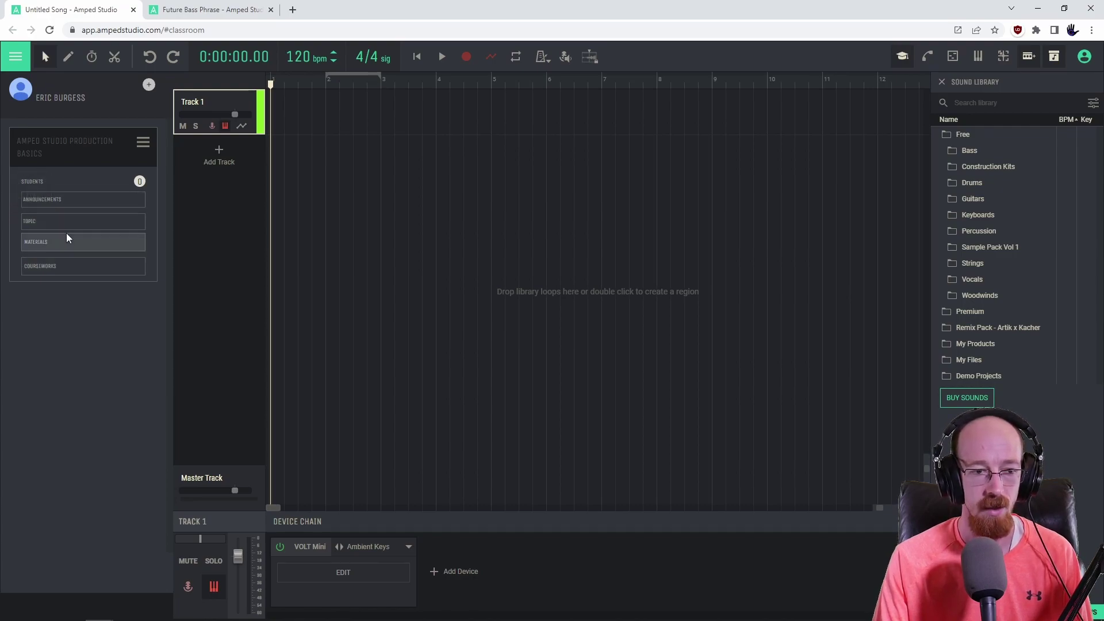
pyautogui.click(141, 143)
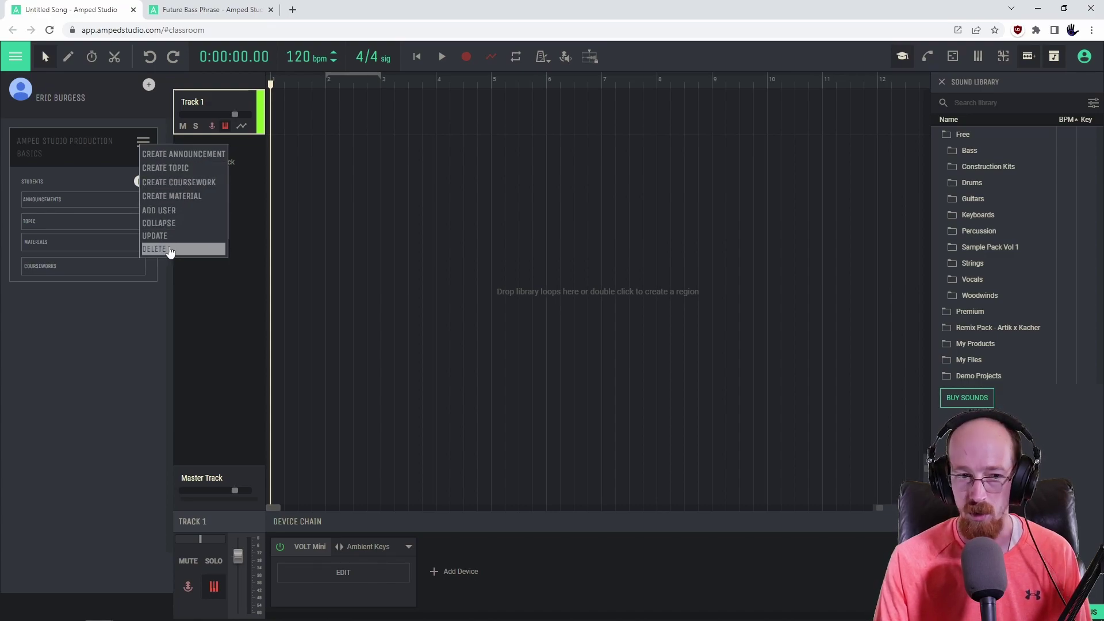
# Step: Post the announcement 'FIRST ASSIGNMENT IS READY' to the course
pyautogui.click(201, 160)
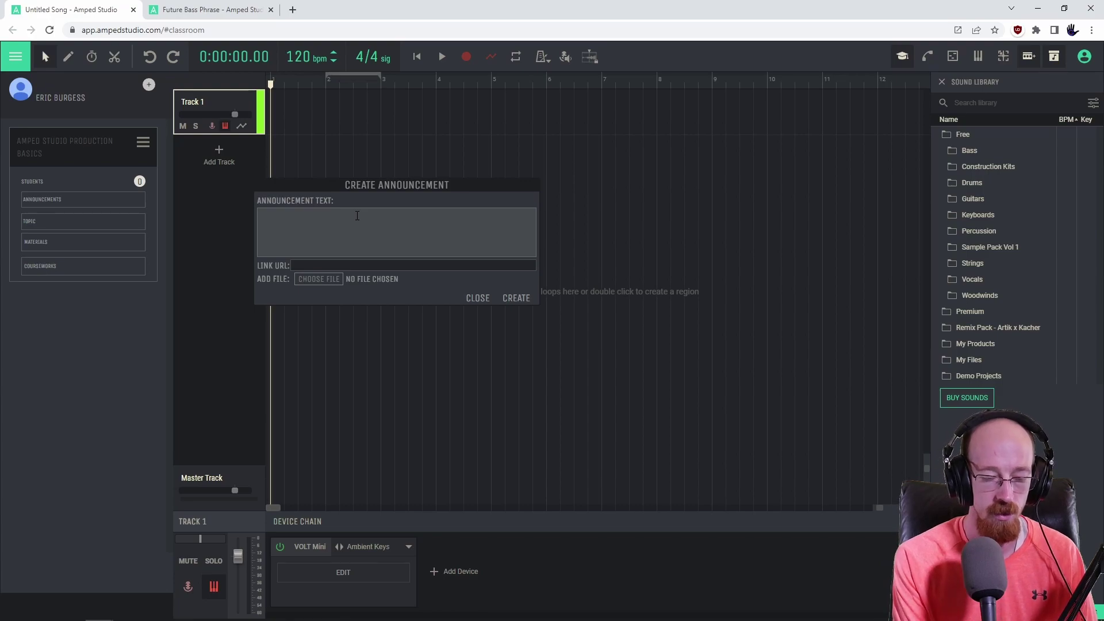
pyautogui.write('FIRST ASSIG')
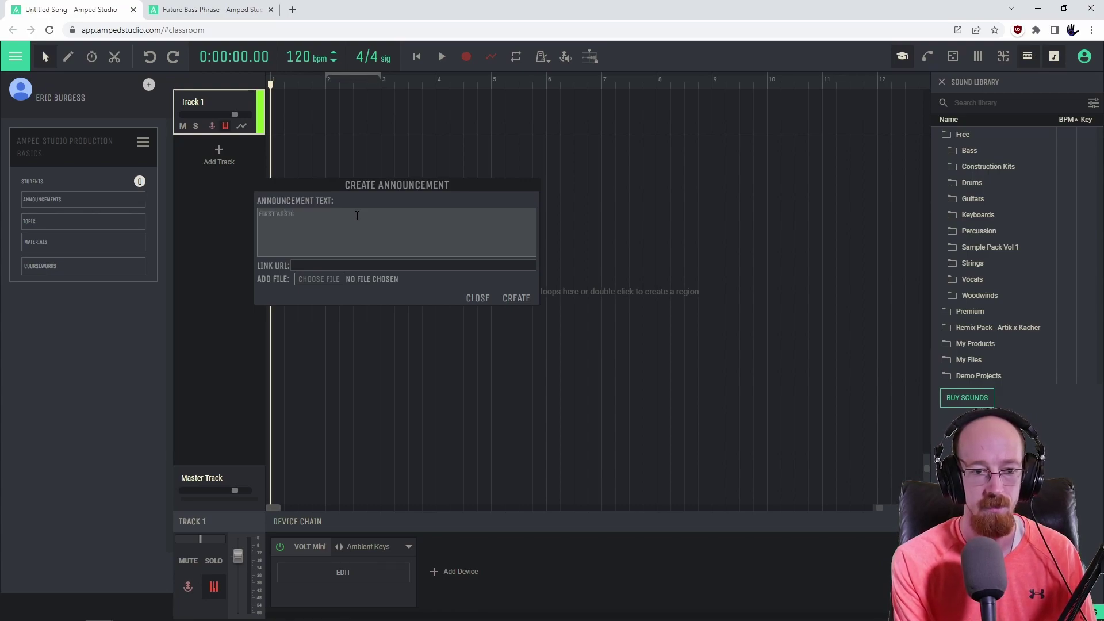
pyautogui.write('NMENT IS READY!')
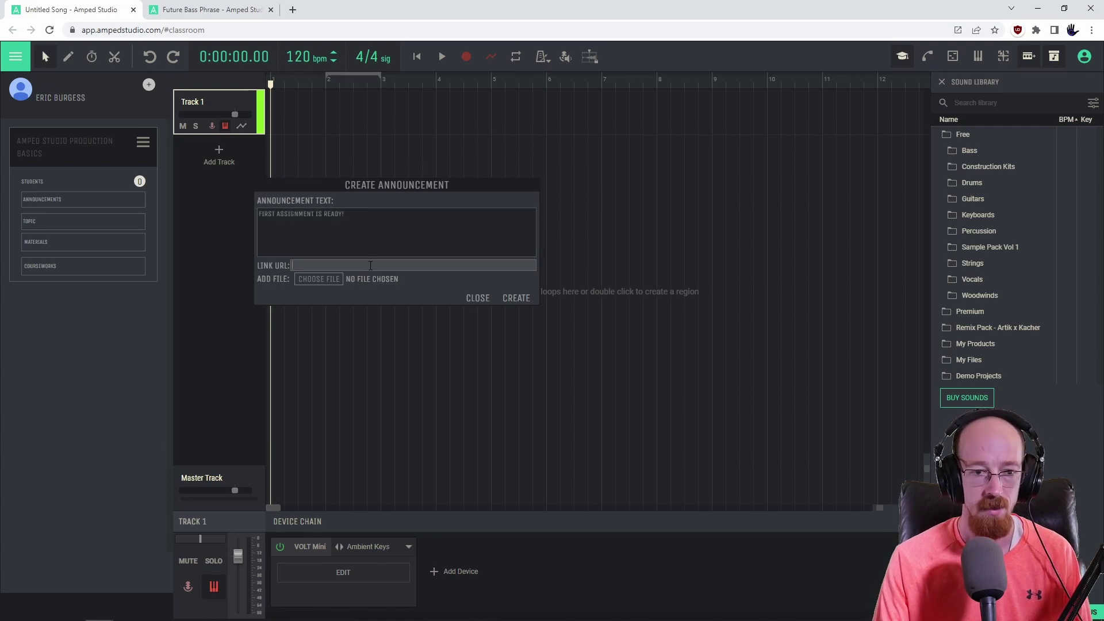
pyautogui.click(338, 264)
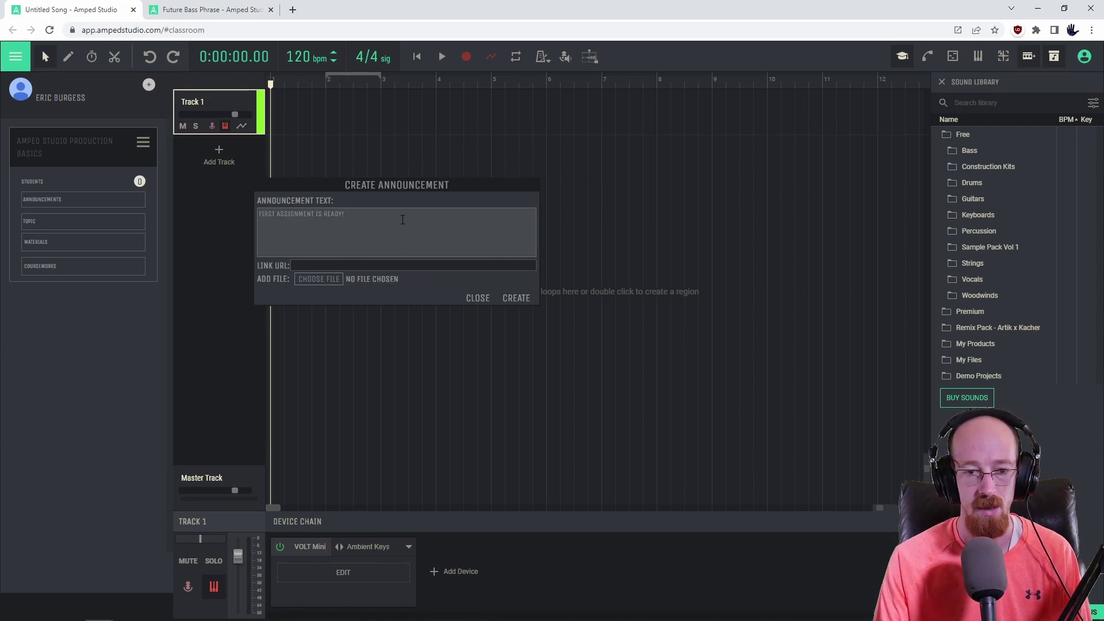
pyautogui.click(519, 296)
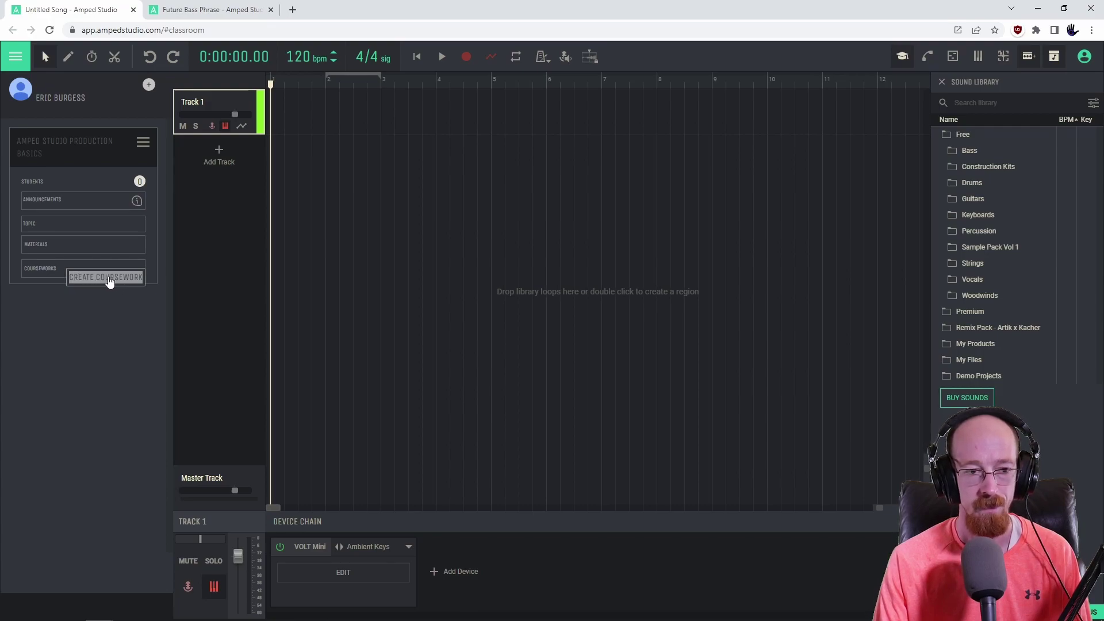
pyautogui.click(144, 144)
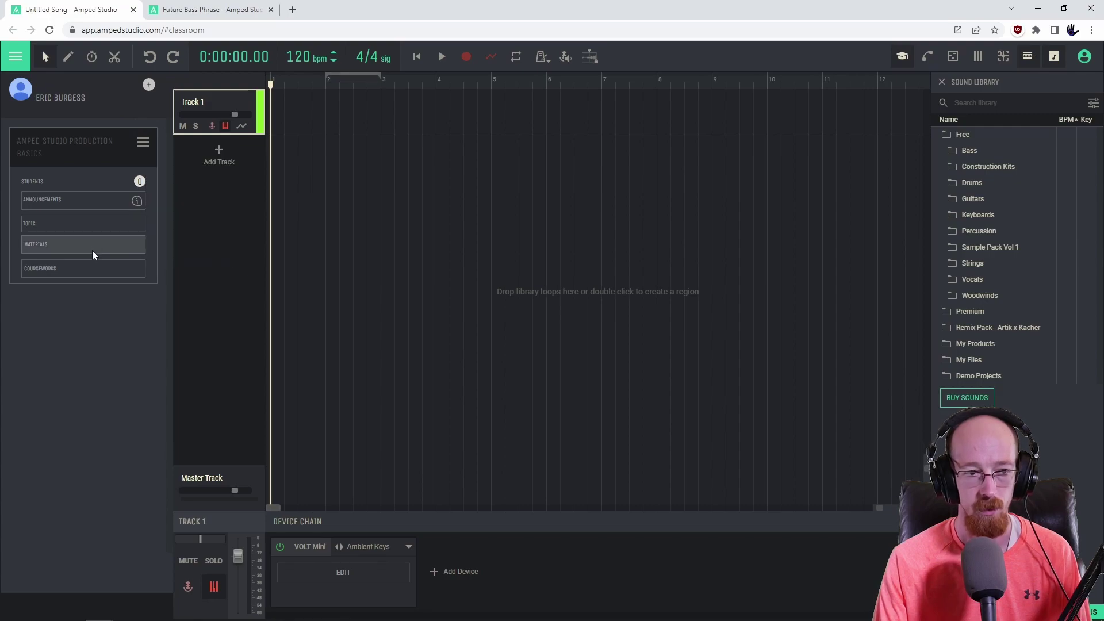
# Step: Create coursework 'FIRST ASSIGMENT MIDI BASICS' due 06/14/2022 at 01:45 PM
pyautogui.moveTo(86, 266)
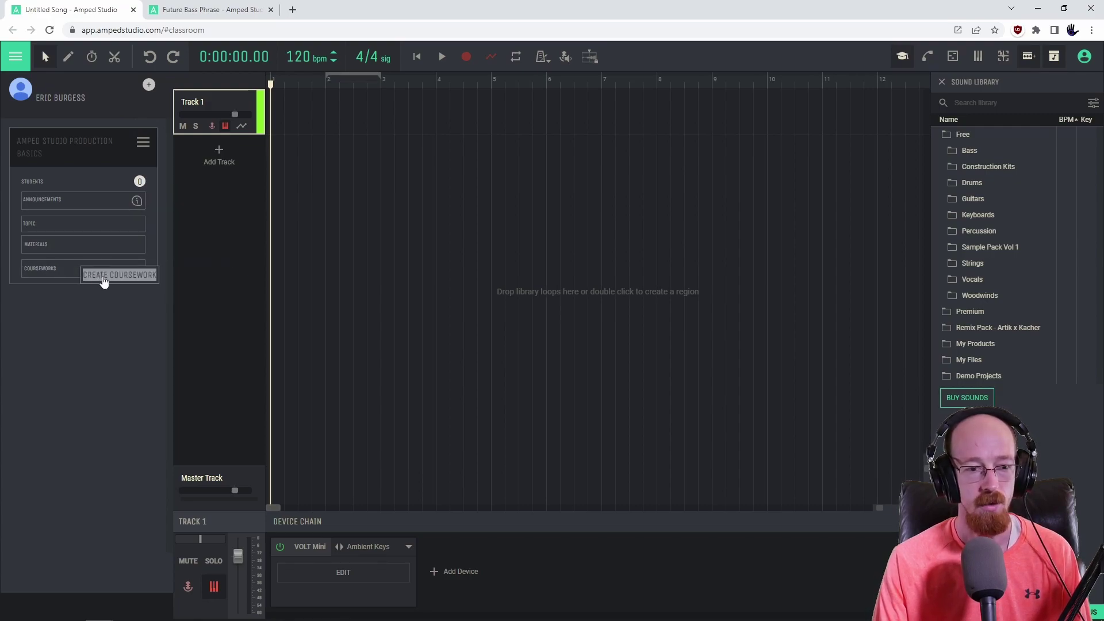
pyautogui.click(108, 276)
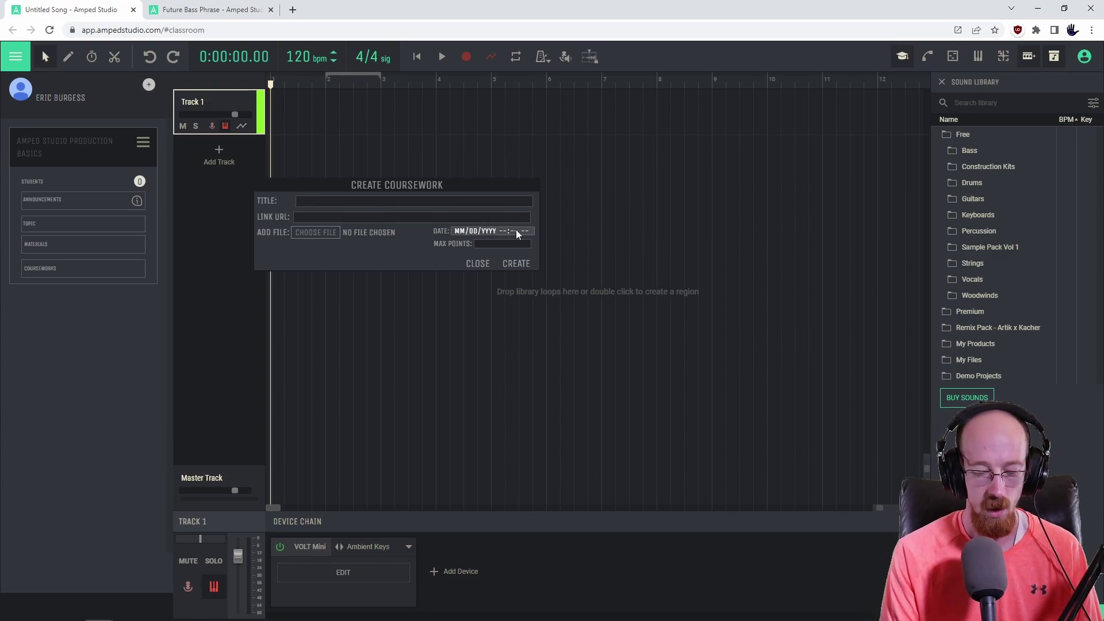
pyautogui.write('FIRST ASSI')
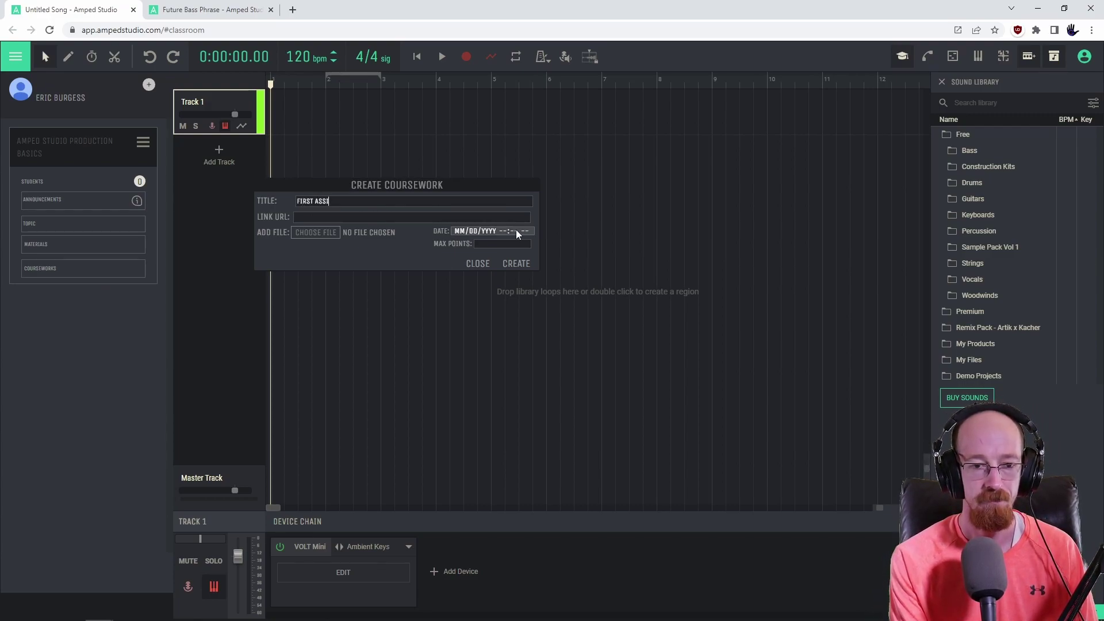
pyautogui.write('GMENT MIDI BASICS')
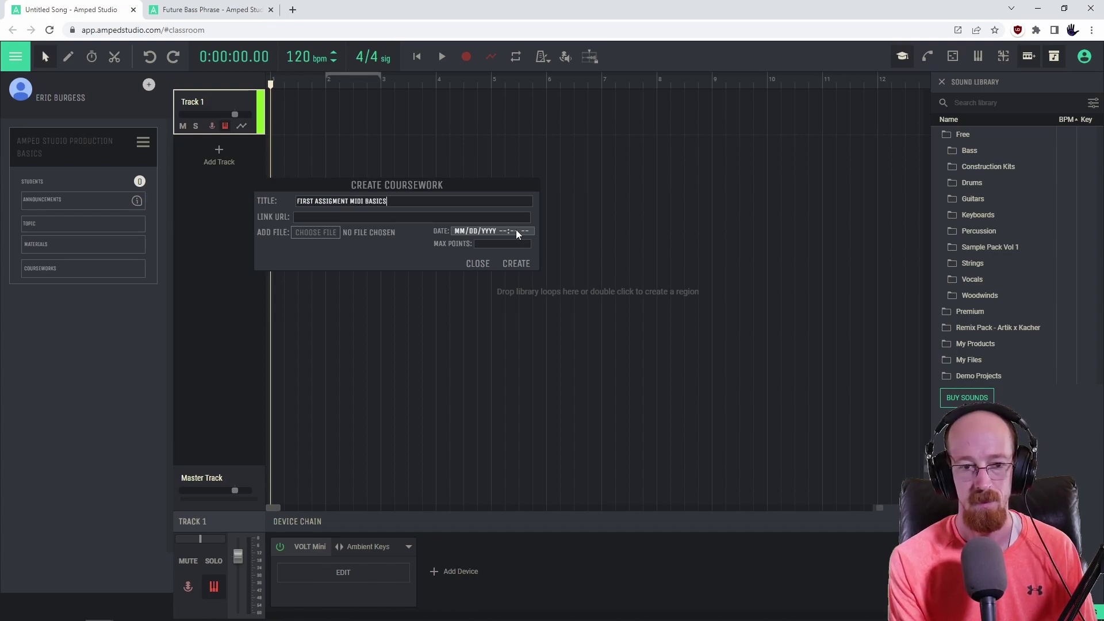
pyautogui.press('Tab')
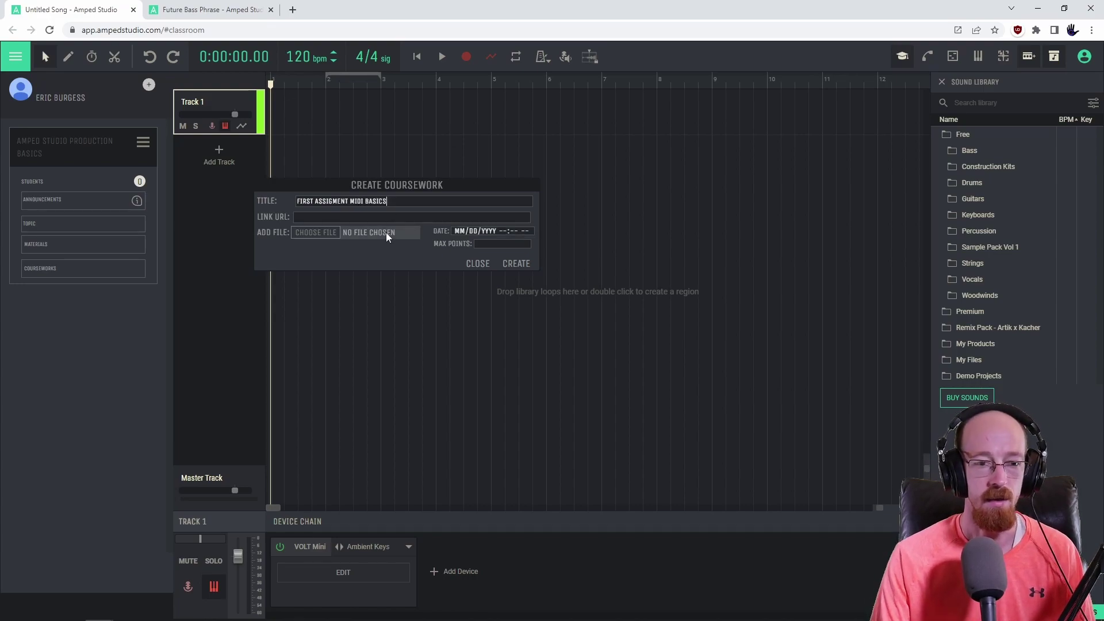
pyautogui.hotkey('shift', 'Tab')
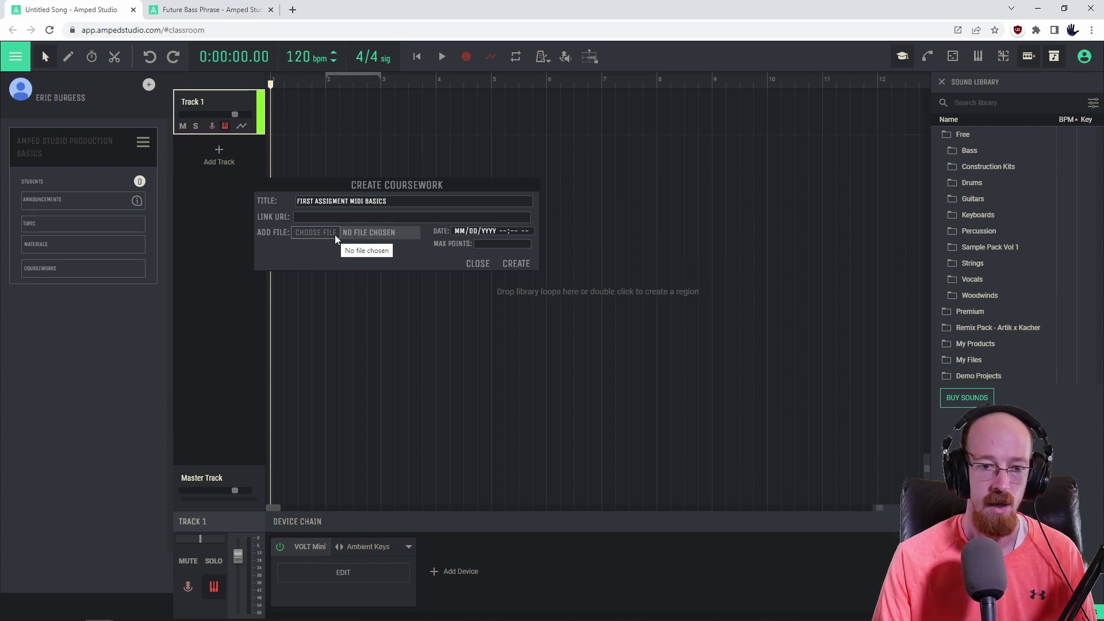
pyautogui.click(519, 228)
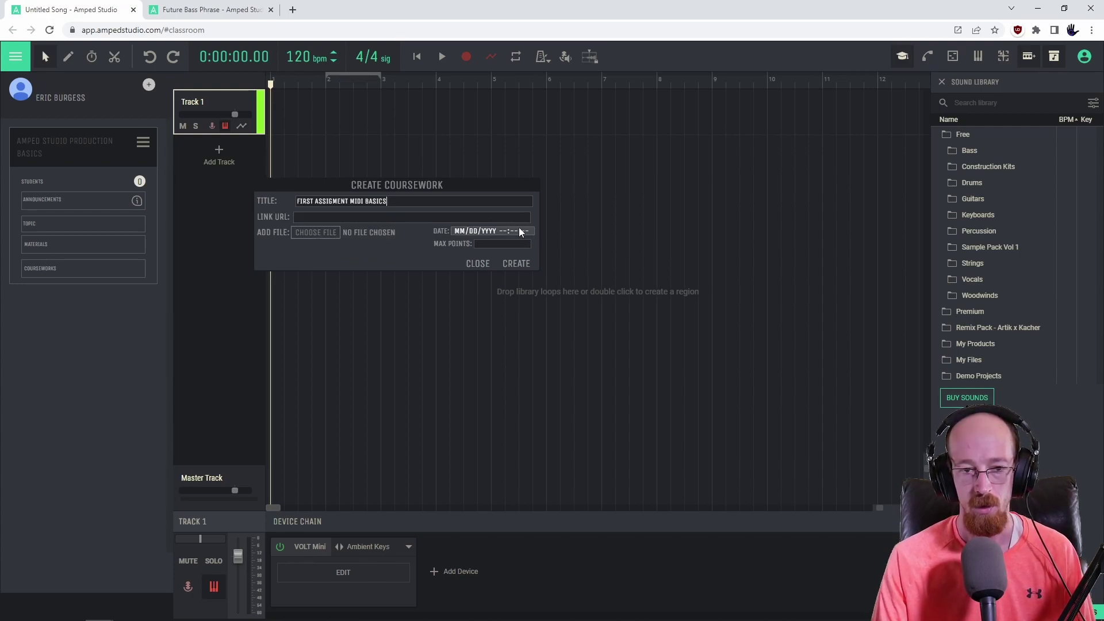
pyautogui.click(498, 318)
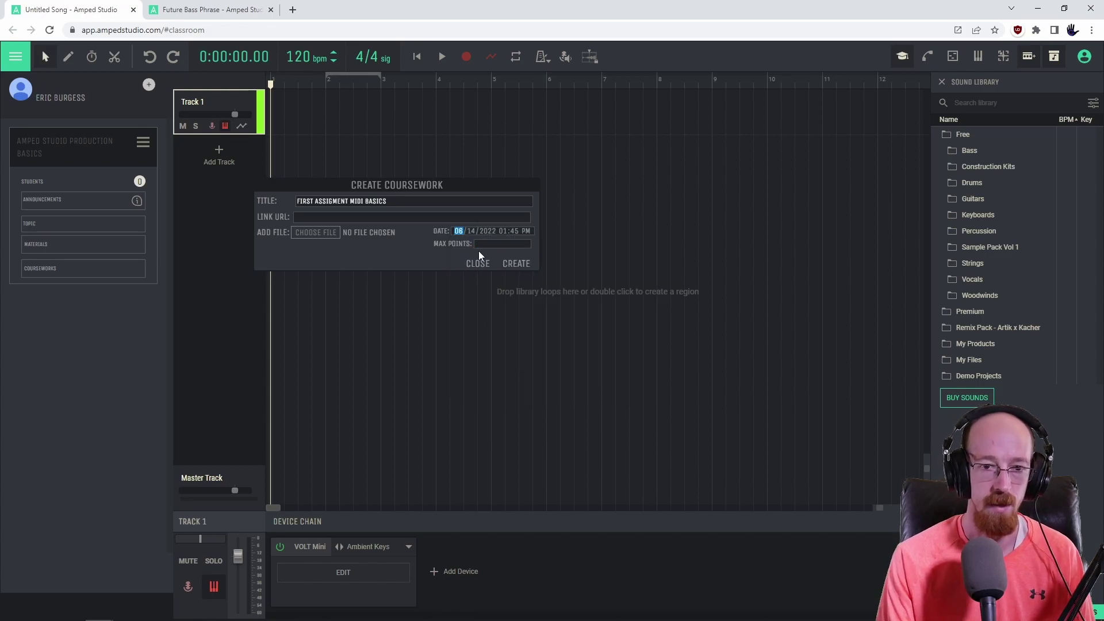
pyautogui.click(478, 249)
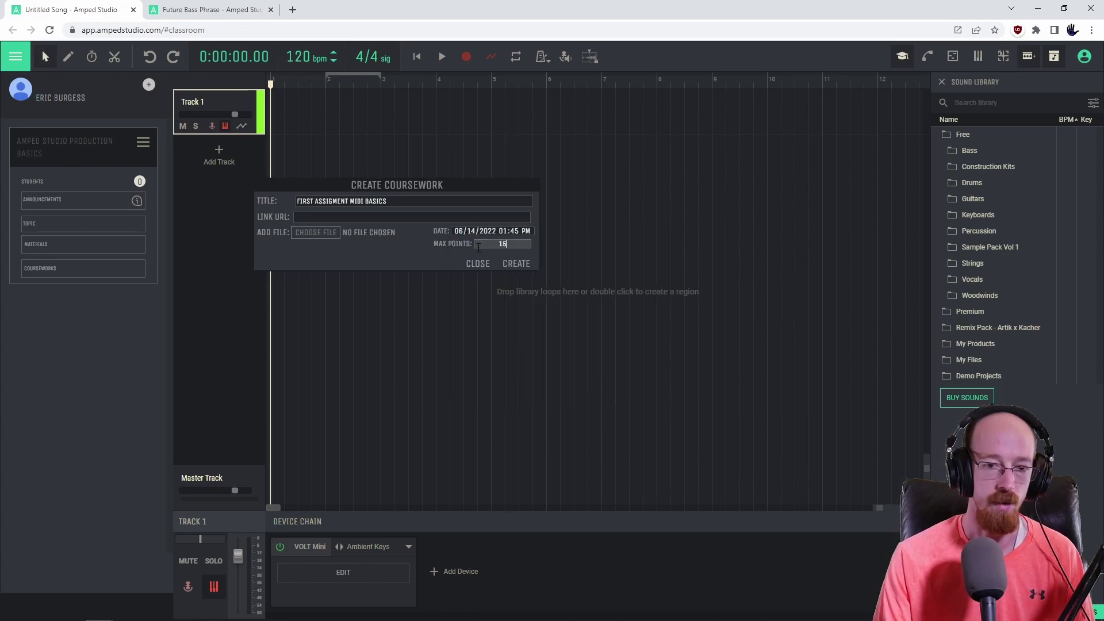
pyautogui.click(516, 263)
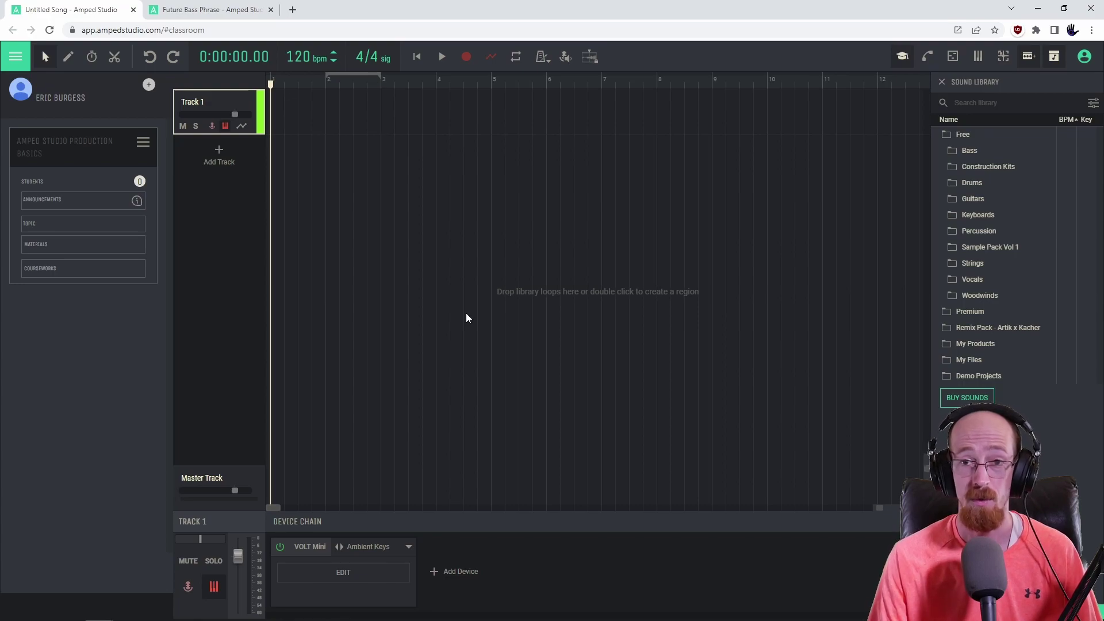
# Step: Expand Courseworks and open the FIRST ASSIGMENT MIDI BASICS assignment
pyautogui.click(109, 273)
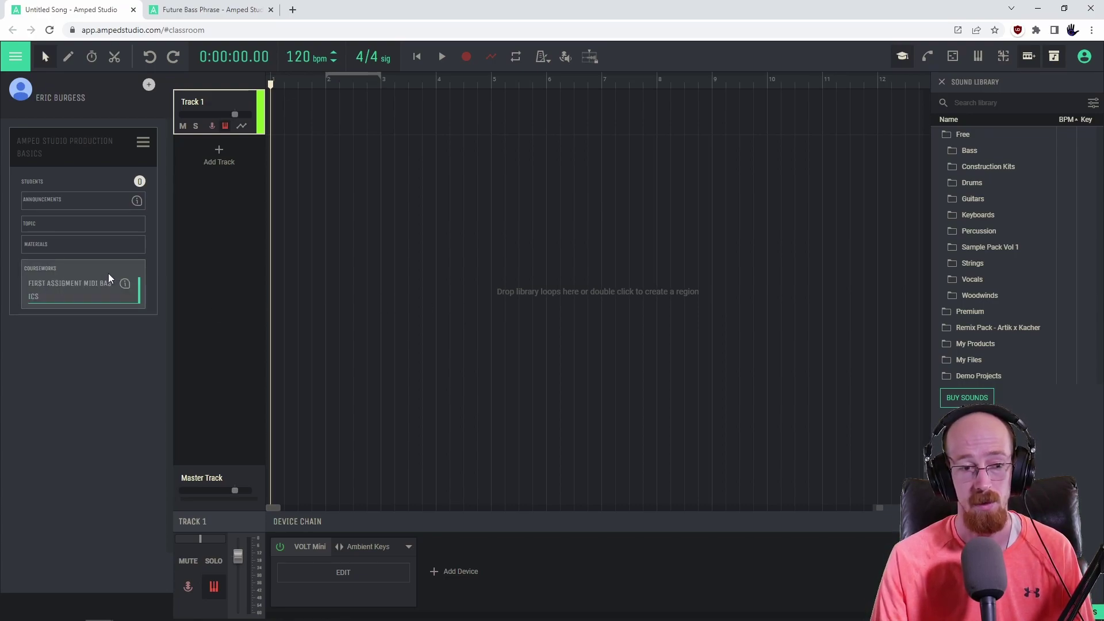
pyautogui.click(87, 302)
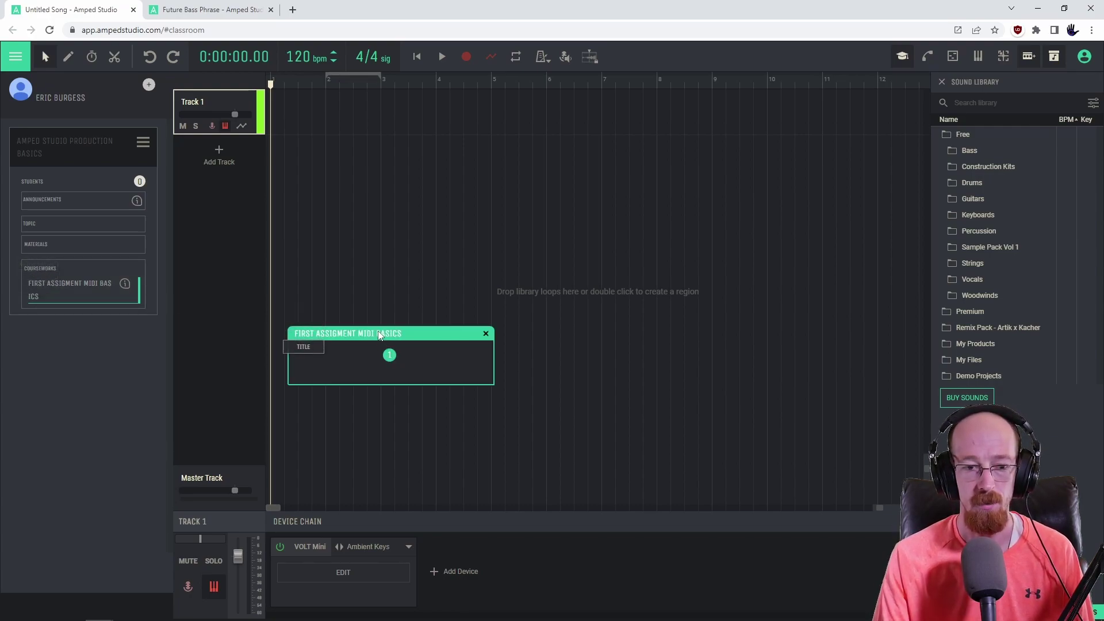
# Step: Reposition the coursework popup, enter tutorial editing, and start step 1's note
pyautogui.moveTo(380, 335); pyautogui.dragTo(388, 265)
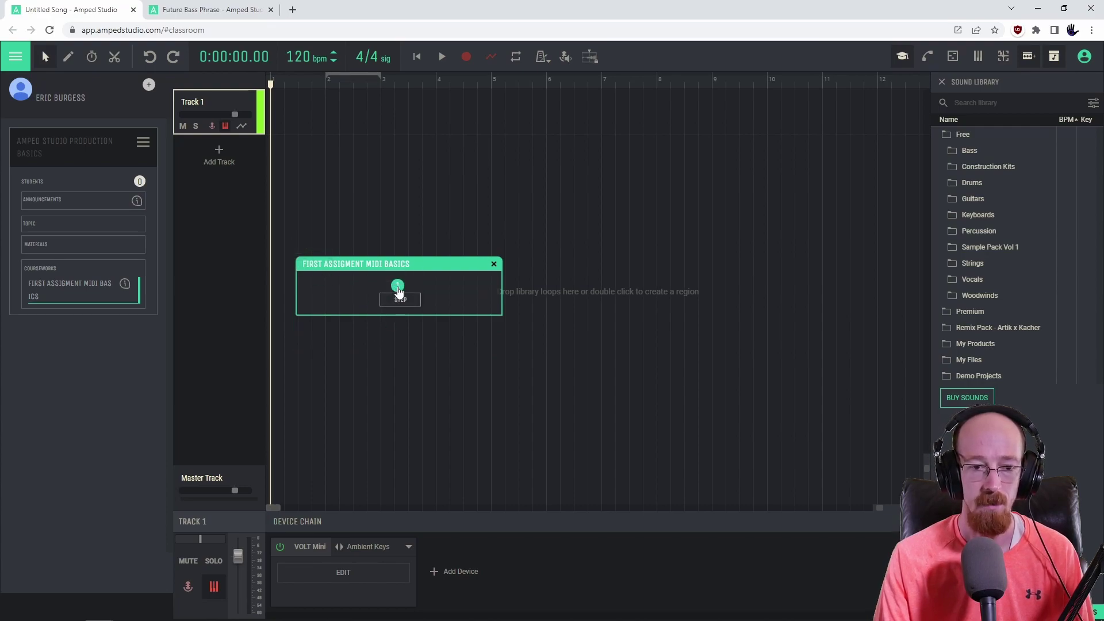
pyautogui.click(483, 267)
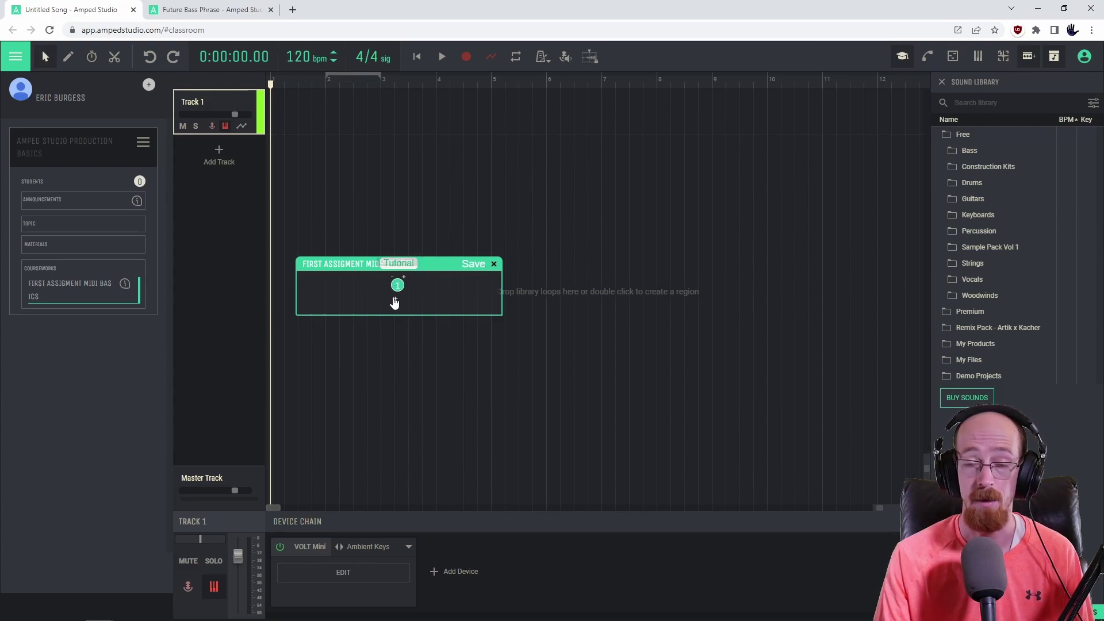
pyautogui.moveTo(431, 263); pyautogui.dragTo(476, 277)
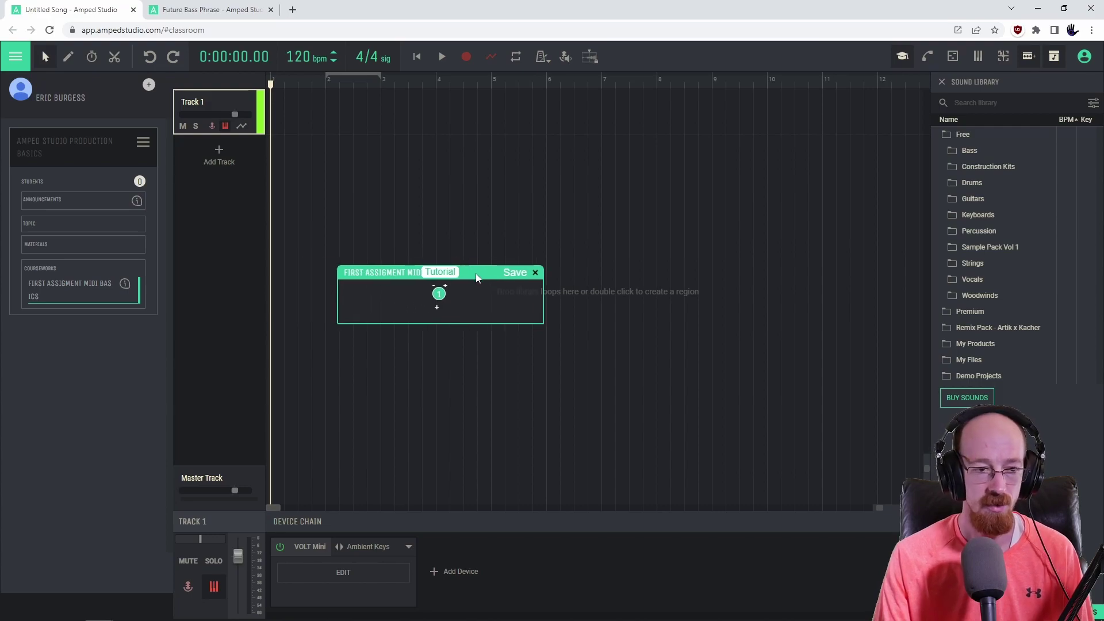
pyautogui.click(436, 309)
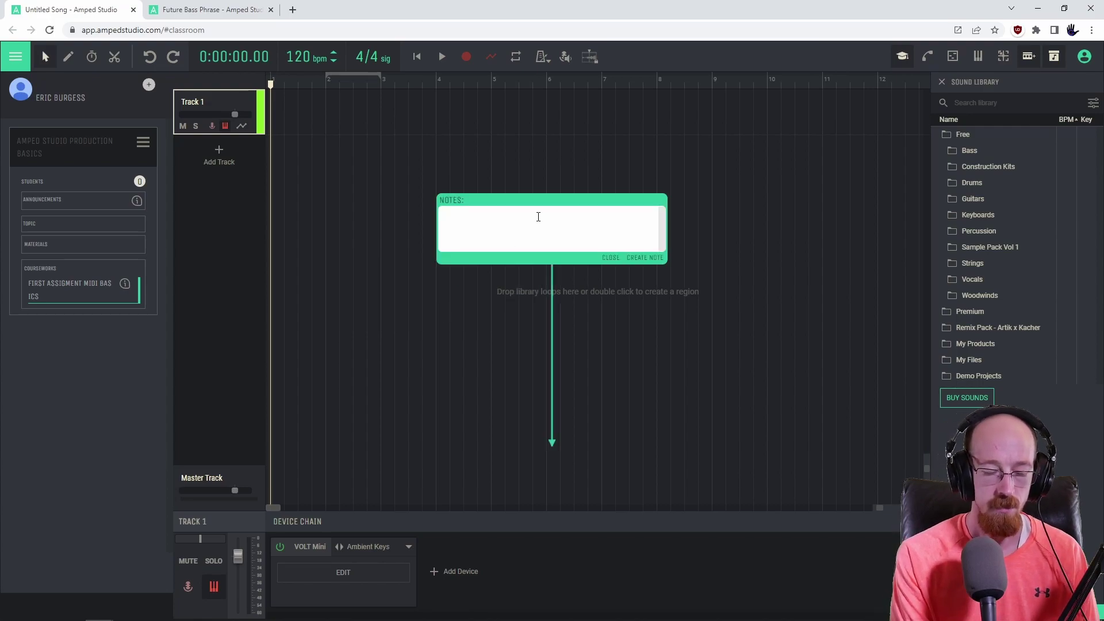
# Step: Save step 1's note 'CLICK HERE TO ADD A NEW TRACK' aimed at Add Track, then add step 2
pyautogui.write('CLICK HERE TO A')
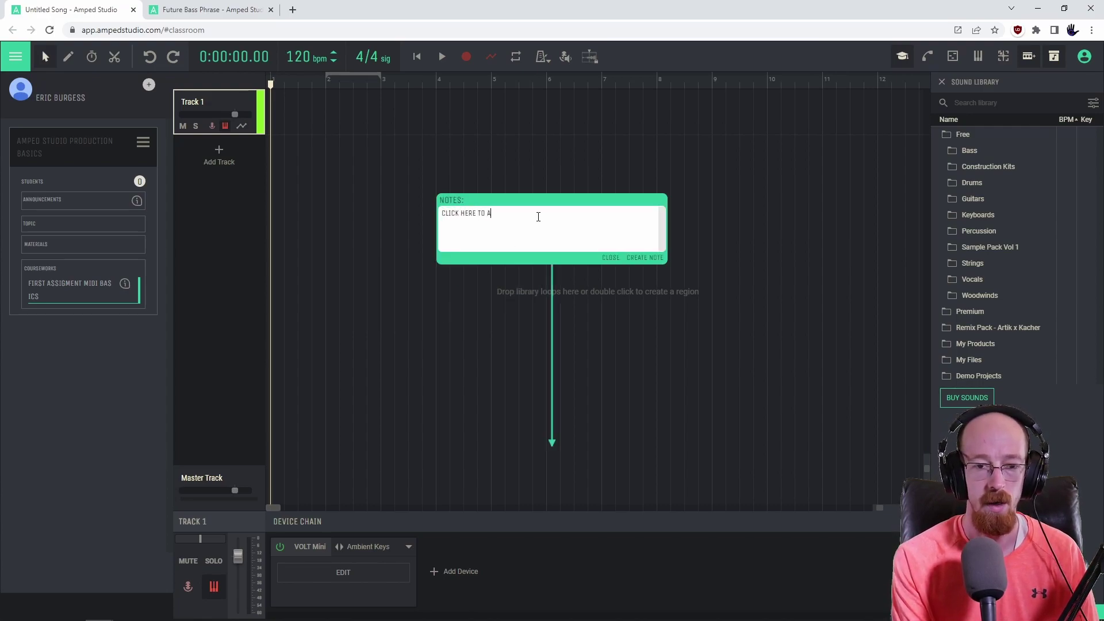
pyautogui.write('DD A NEW TRACK')
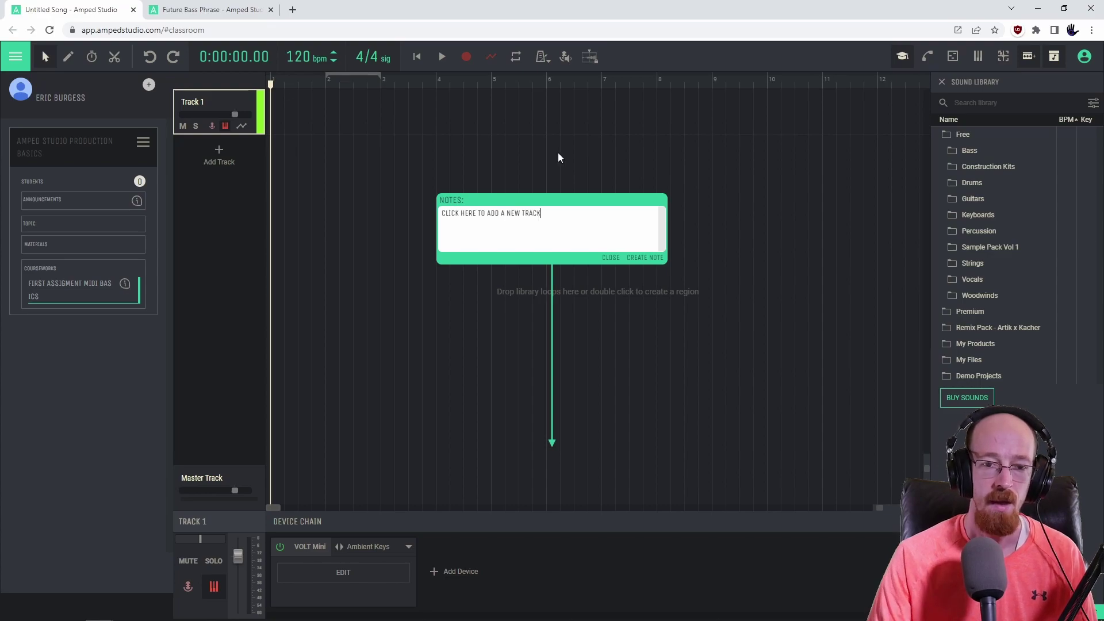
pyautogui.moveTo(552, 443); pyautogui.dragTo(274, 157)
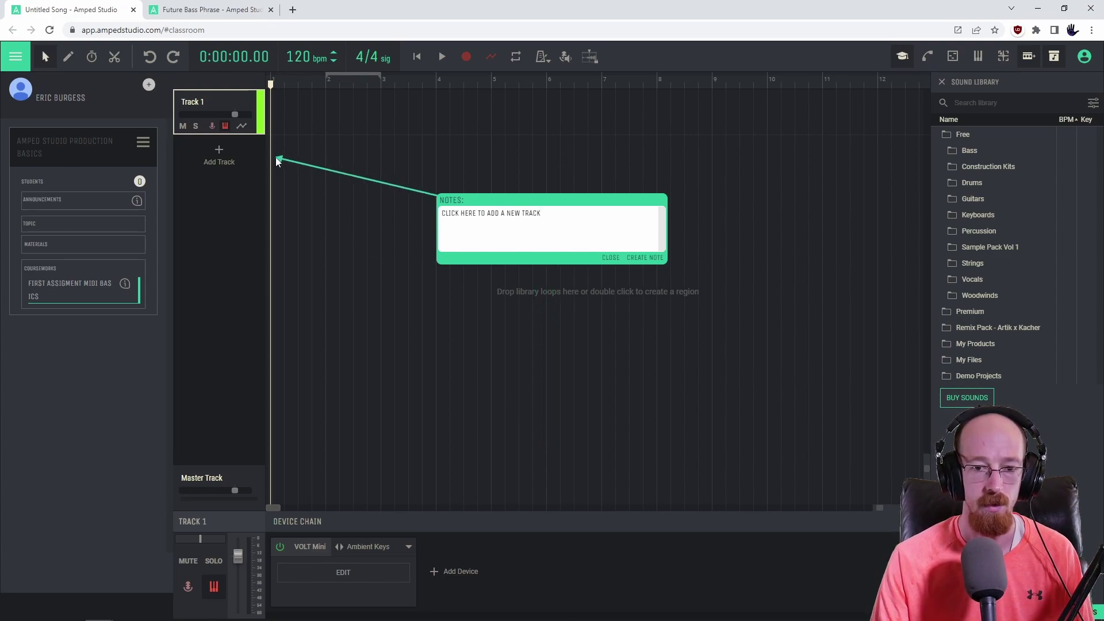
pyautogui.click(644, 257)
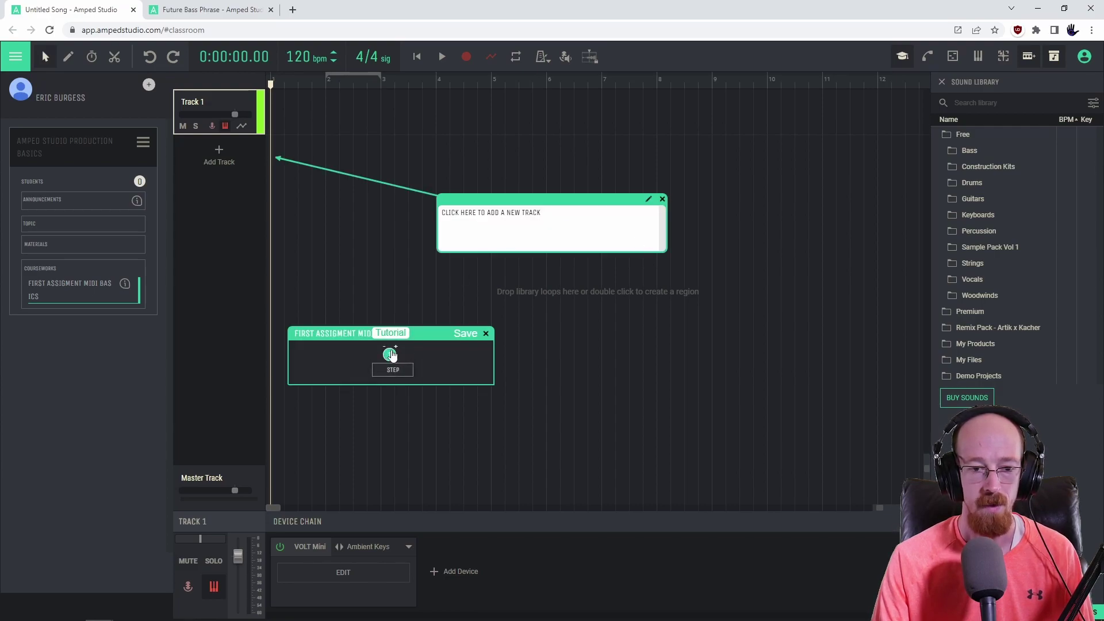
pyautogui.click(397, 351)
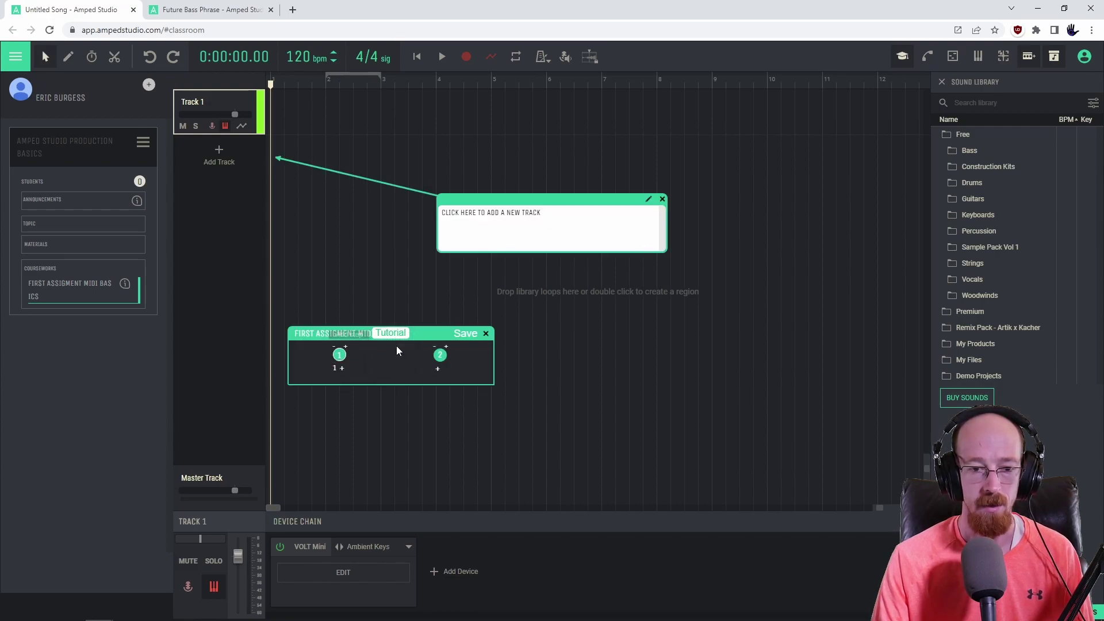
# Step: Save step 2's note 'DOUBLE CLICK TO ADD A MIDI REGION' with its arrow below Track 1
pyautogui.click(441, 361)
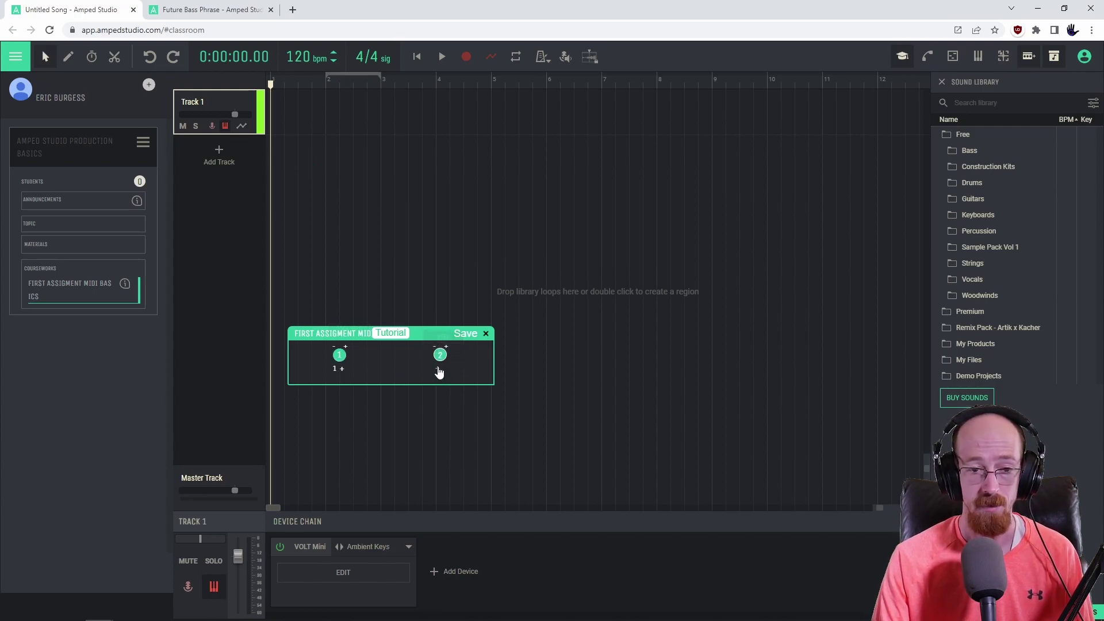
pyautogui.click(438, 373)
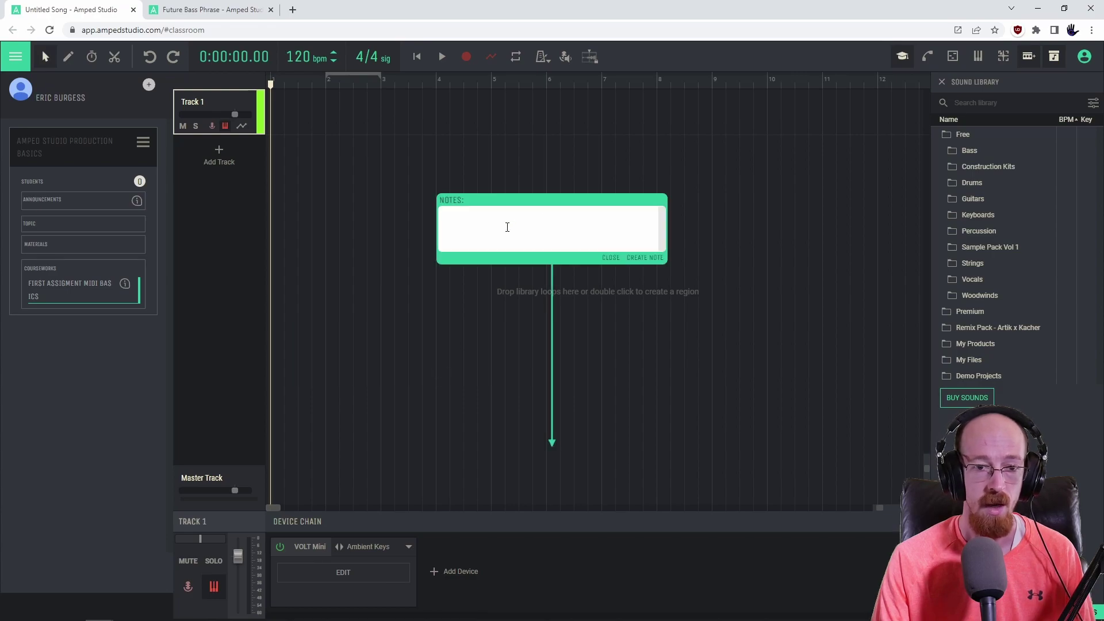
pyautogui.write('CLICK HERE TO')
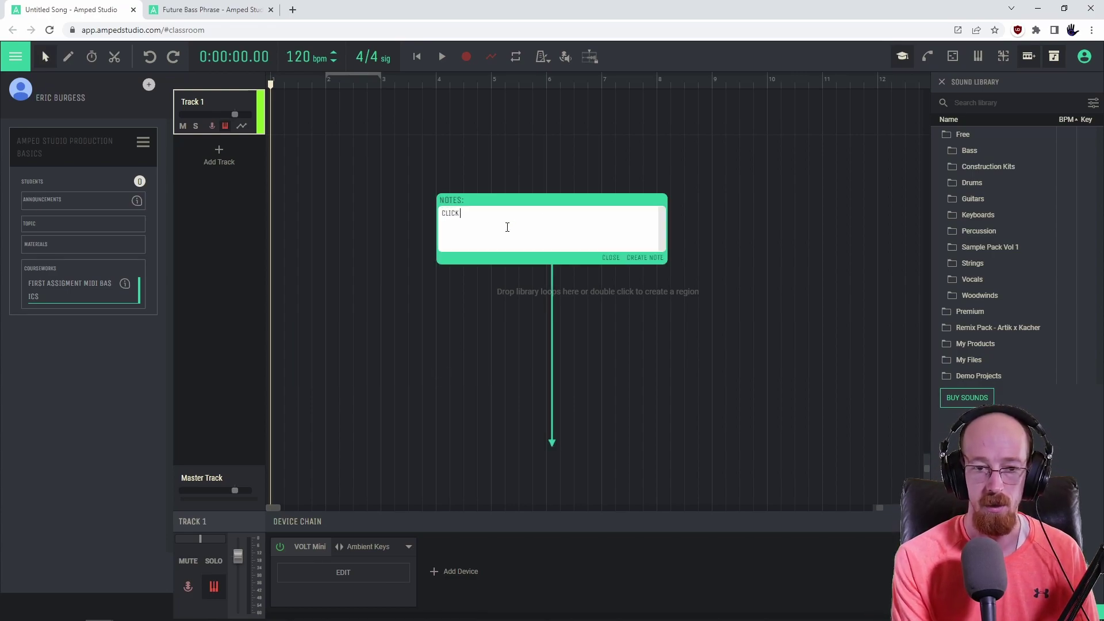
pyautogui.hotkey('ctrl', 'BackSpace')
pyautogui.hotkey('ctrl', 'BackSpace')
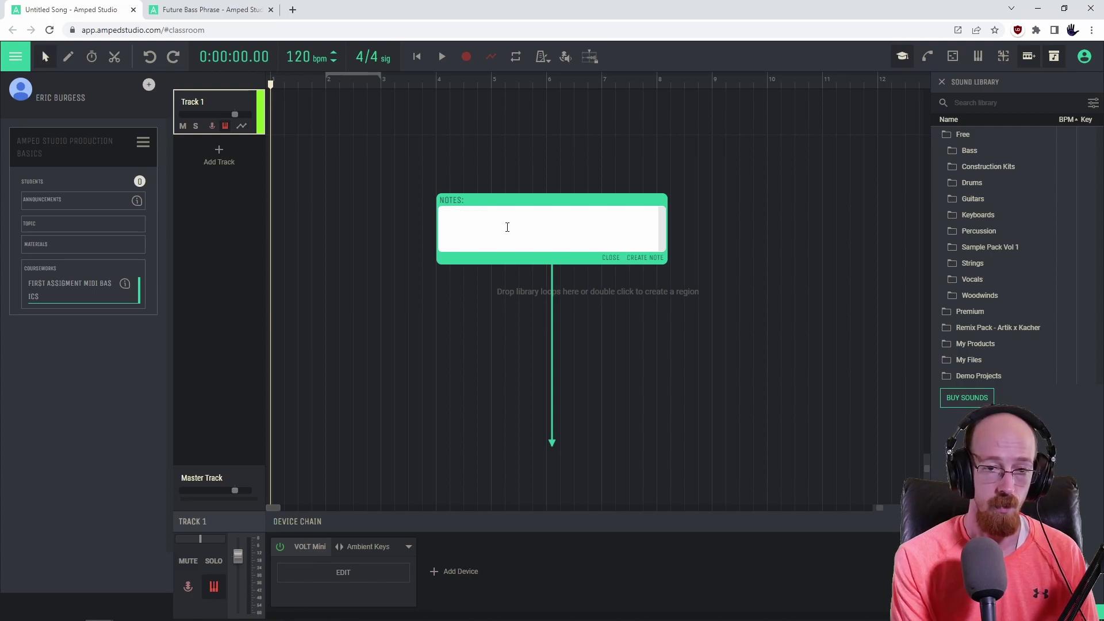
pyautogui.write('DOUBLE C')
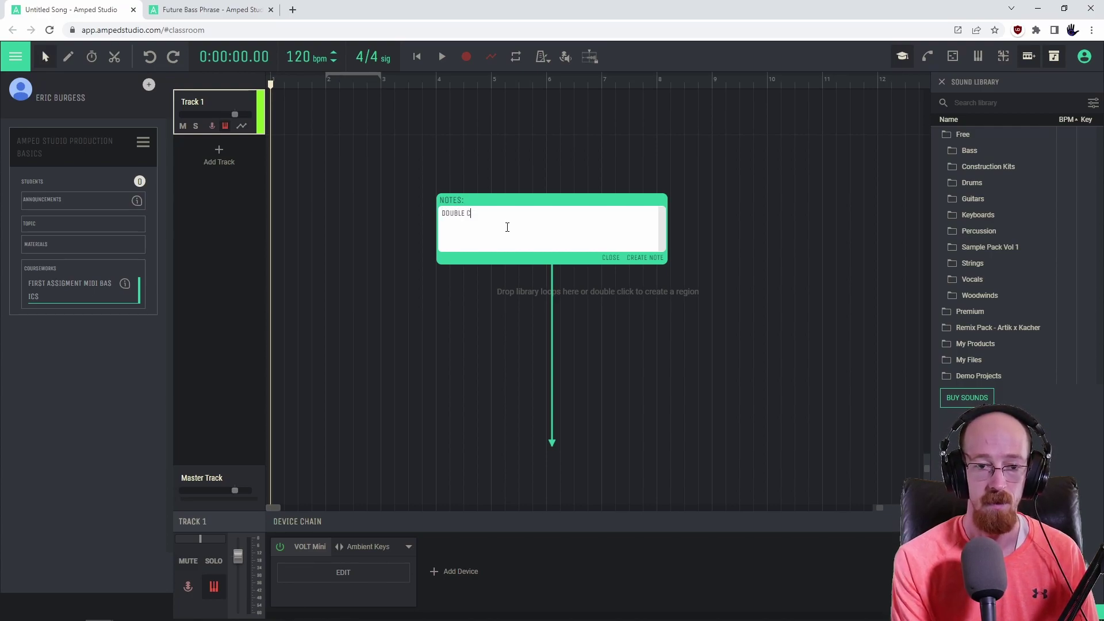
pyautogui.write('LICK TO ADD A MIDI REGION')
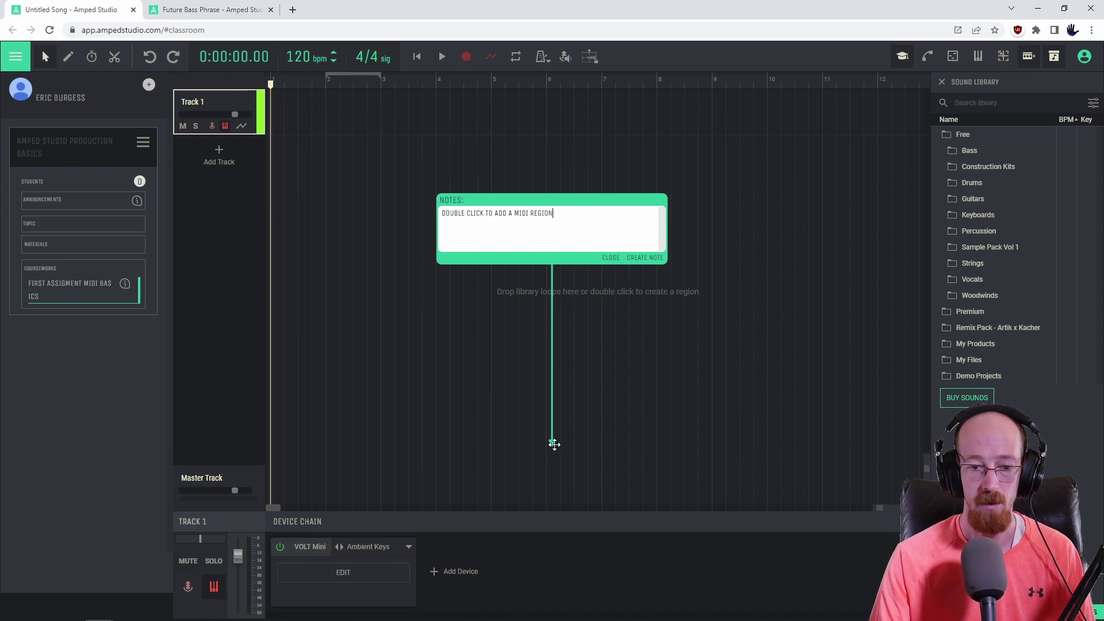
pyautogui.moveTo(554, 443); pyautogui.dragTo(311, 159)
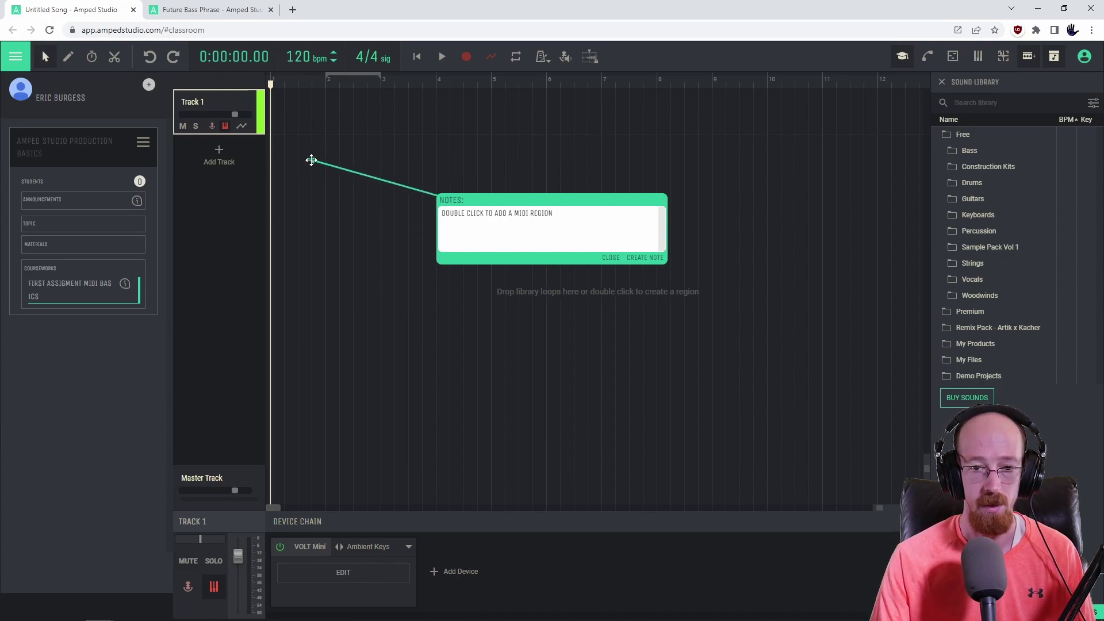
pyautogui.click(633, 258)
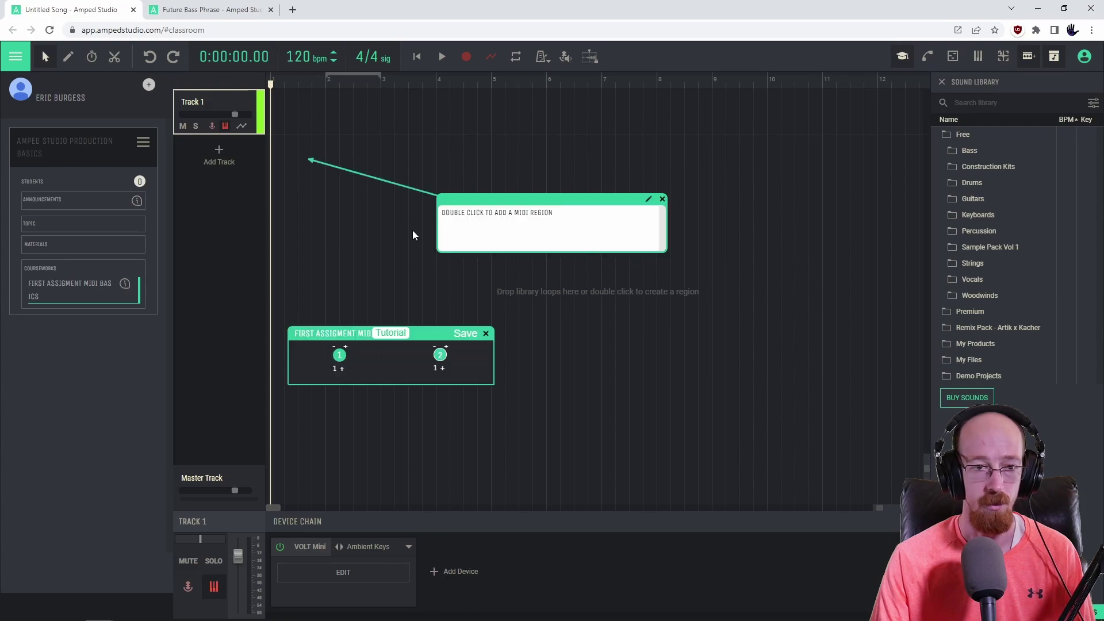
pyautogui.click(340, 357)
# Step: Add Track 2 and create a MIDI region on it
pyautogui.click(218, 151)
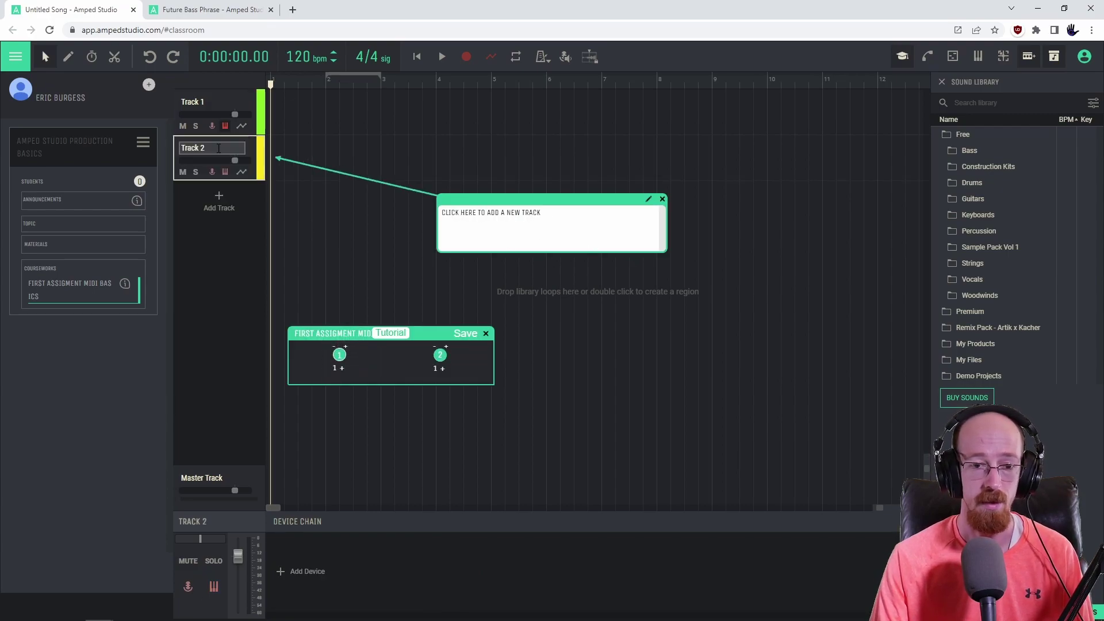
pyautogui.click(440, 355)
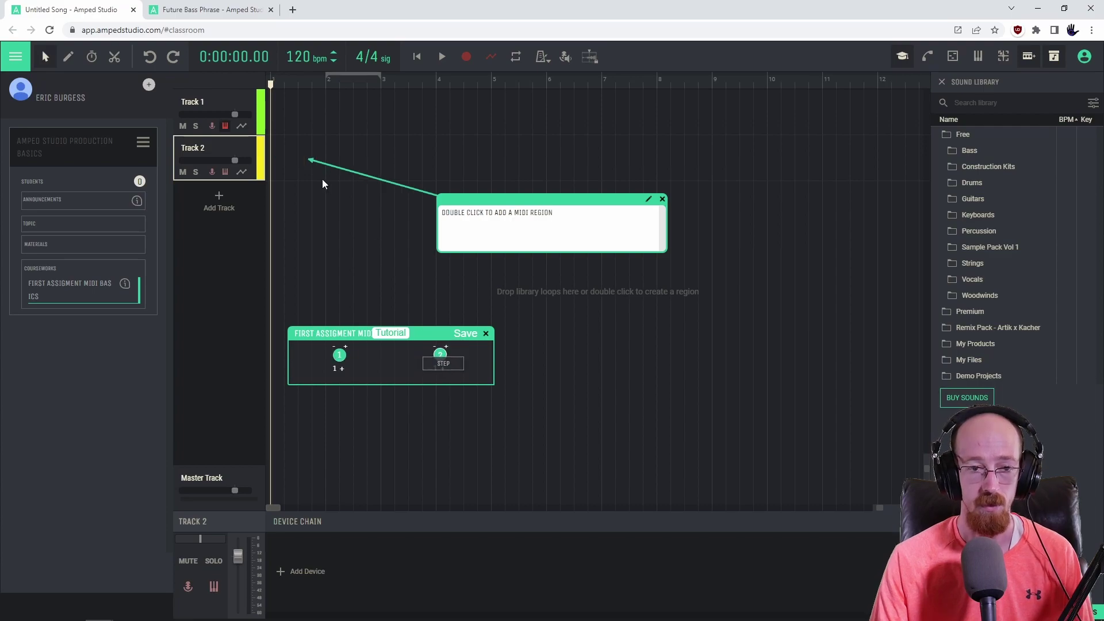
pyautogui.doubleClick(284, 161)
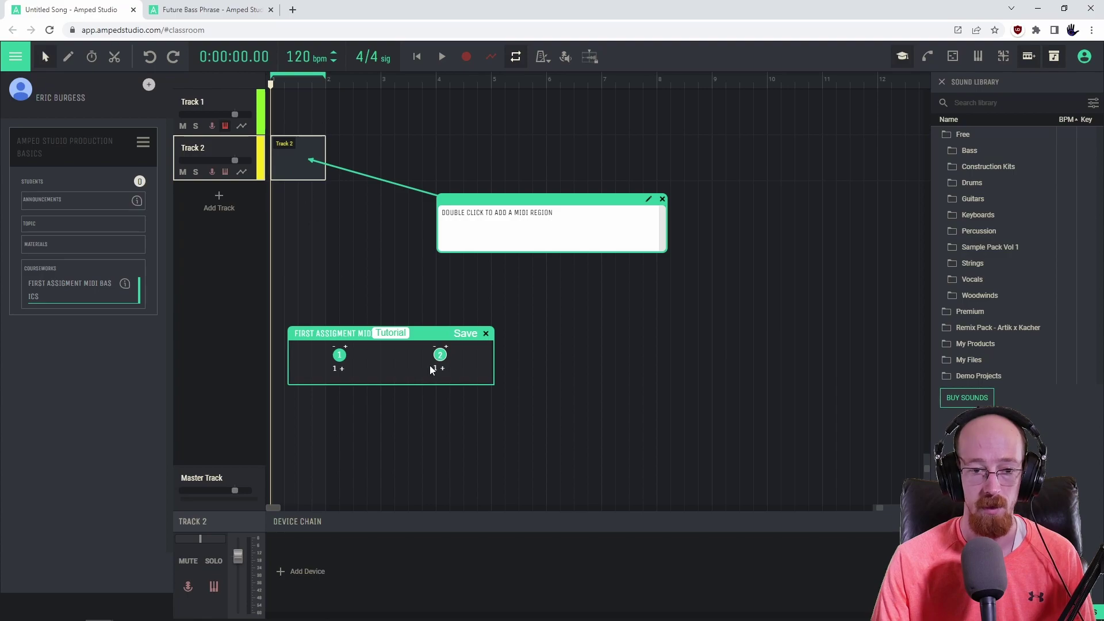
# Step: Add step 3 with note 'Click on the region to edit the notes in it.' pointing at the region
pyautogui.click(446, 352)
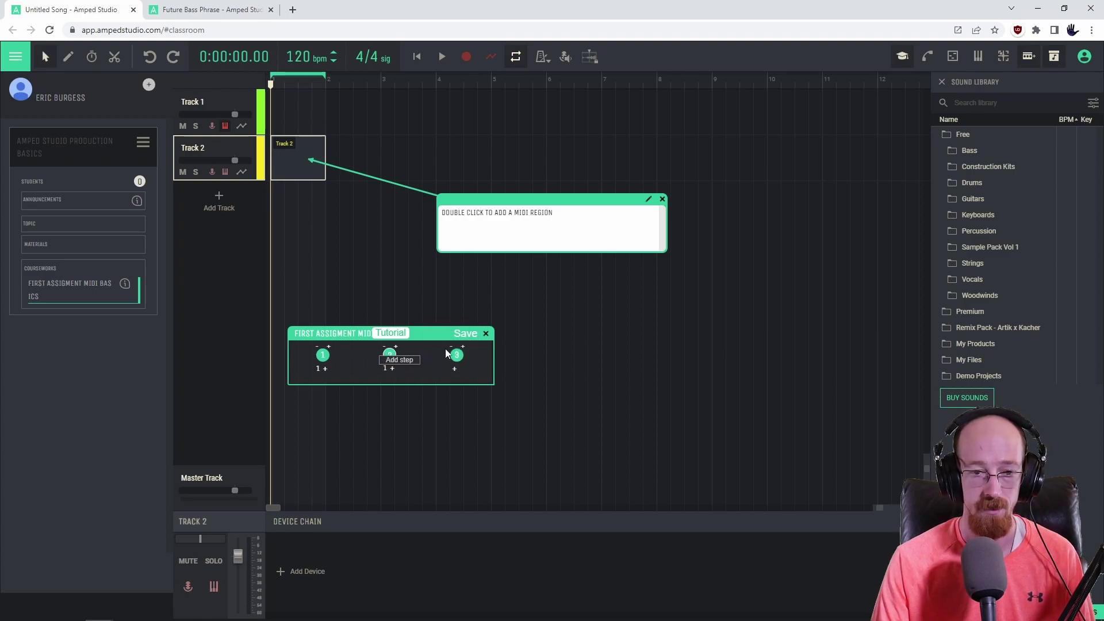
pyautogui.click(456, 356)
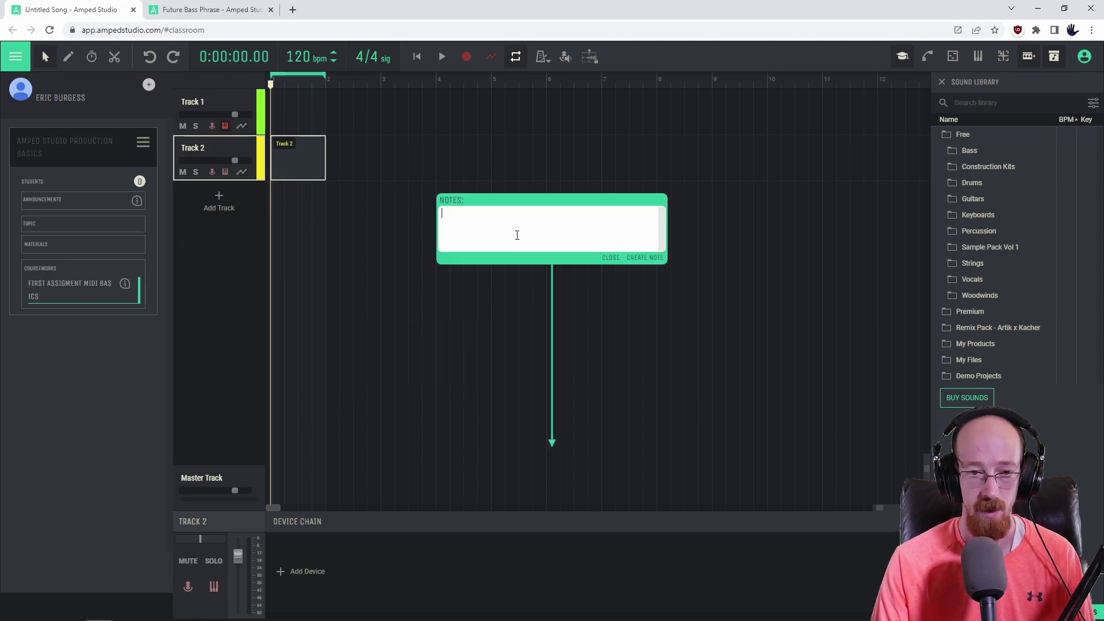
pyautogui.write('Click on the ')
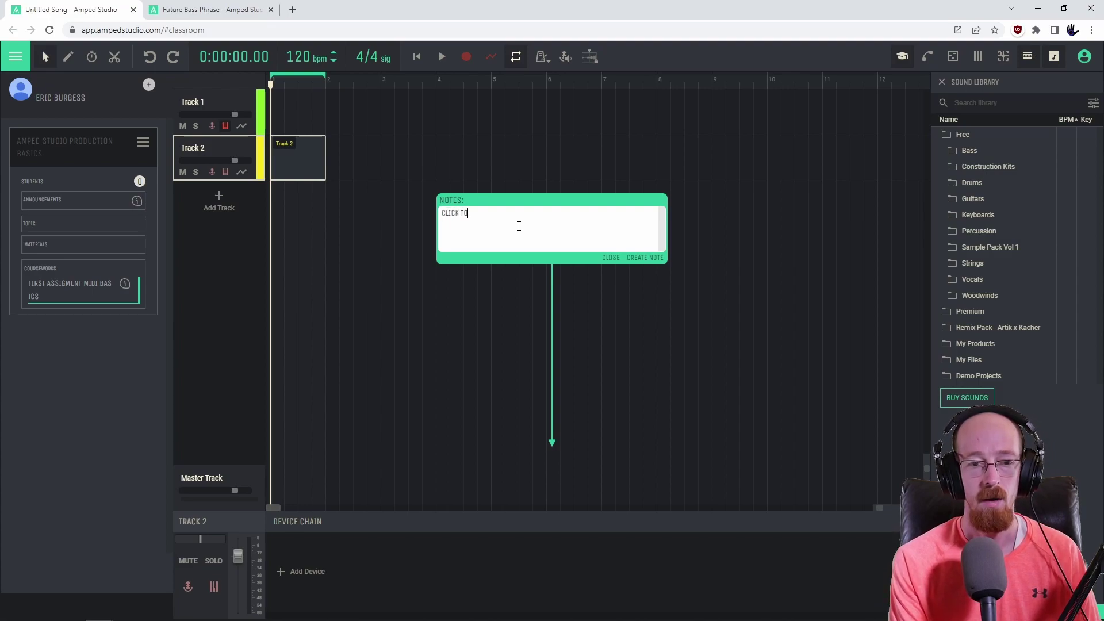
pyautogui.write('region to')
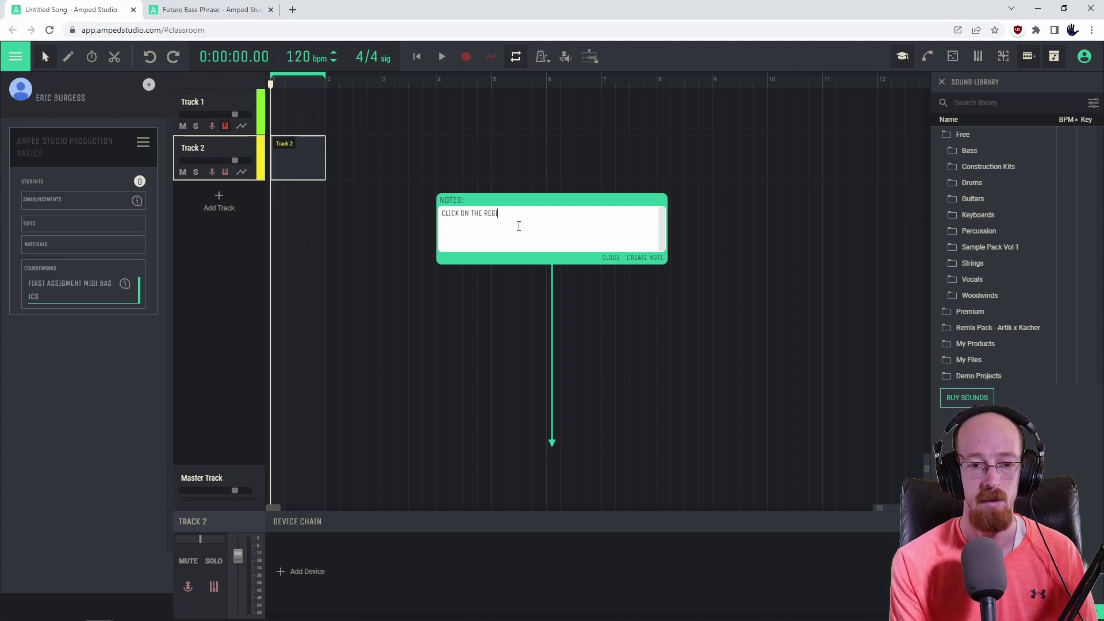
pyautogui.write(' edit the note')
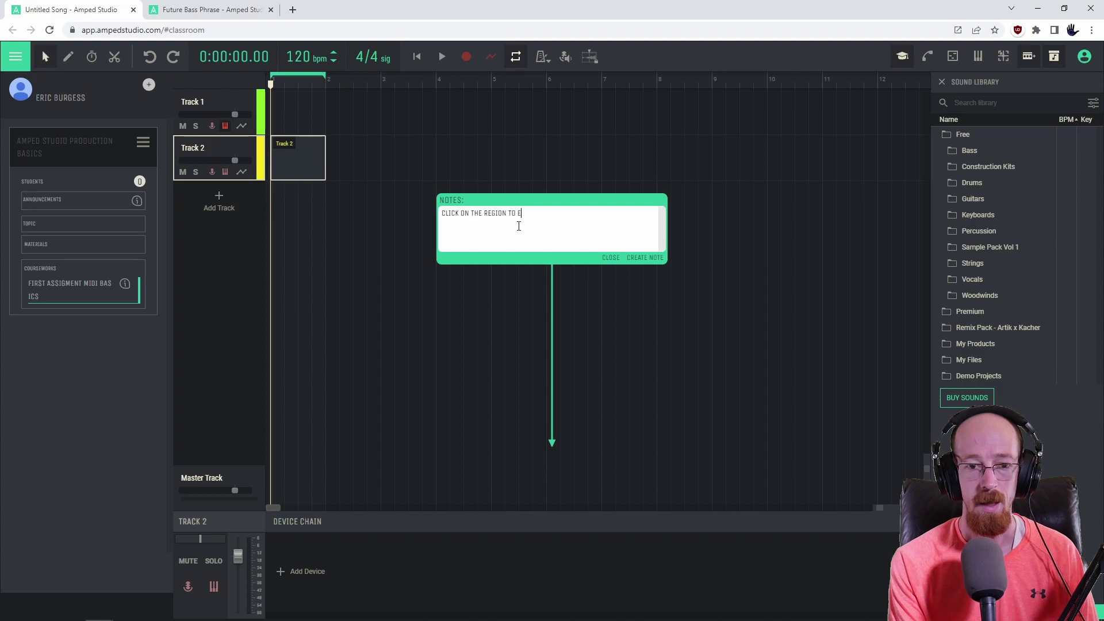
pyautogui.write('s in it.')
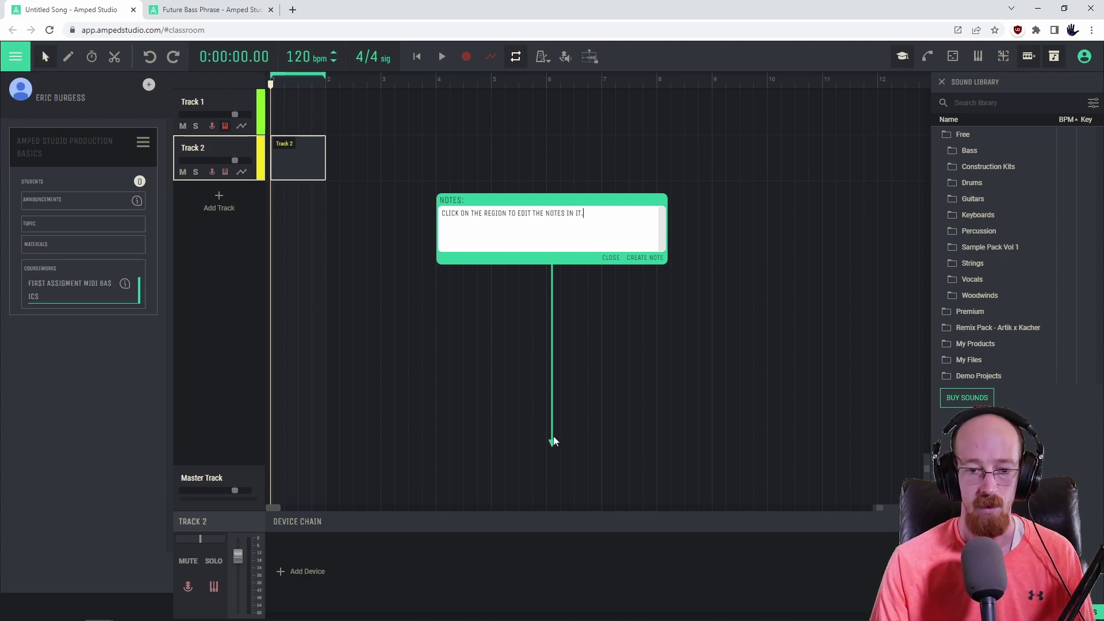
pyautogui.moveTo(552, 444); pyautogui.dragTo(329, 165)
pyautogui.click(634, 258)
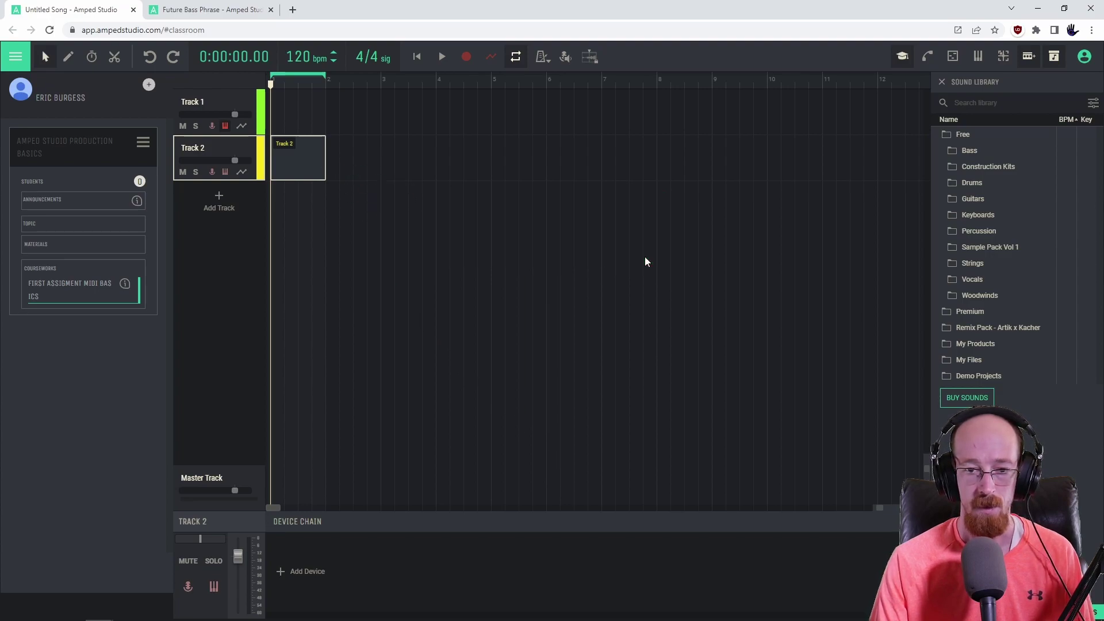
# Step: Place three one-beat notes in the Track 2 region
pyautogui.click(304, 170)
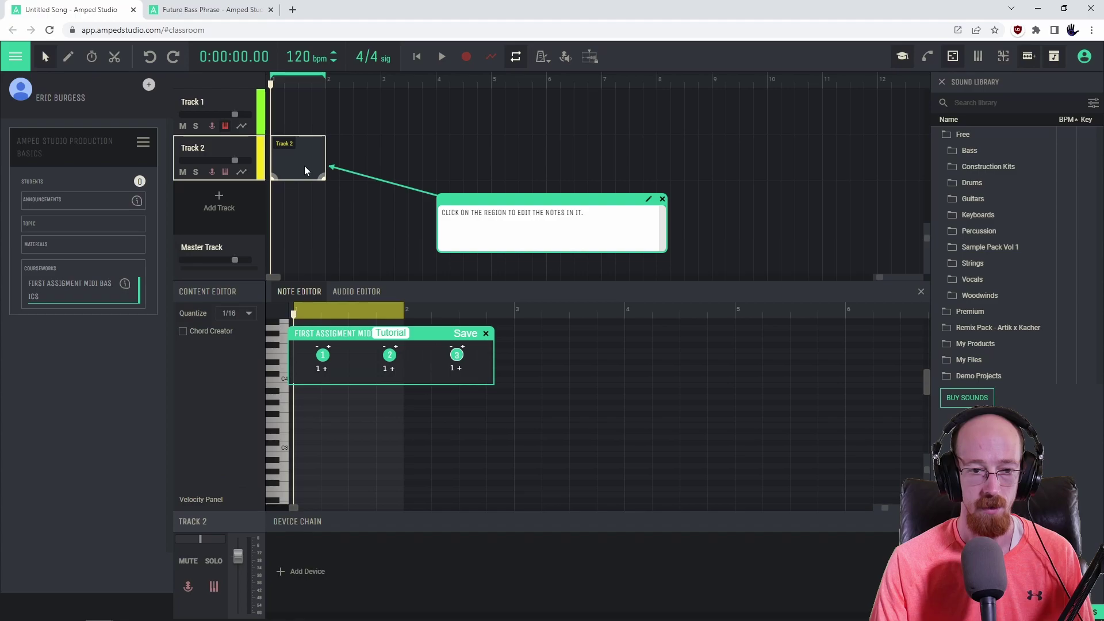
pyautogui.moveTo(427, 336); pyautogui.dragTo(580, 142)
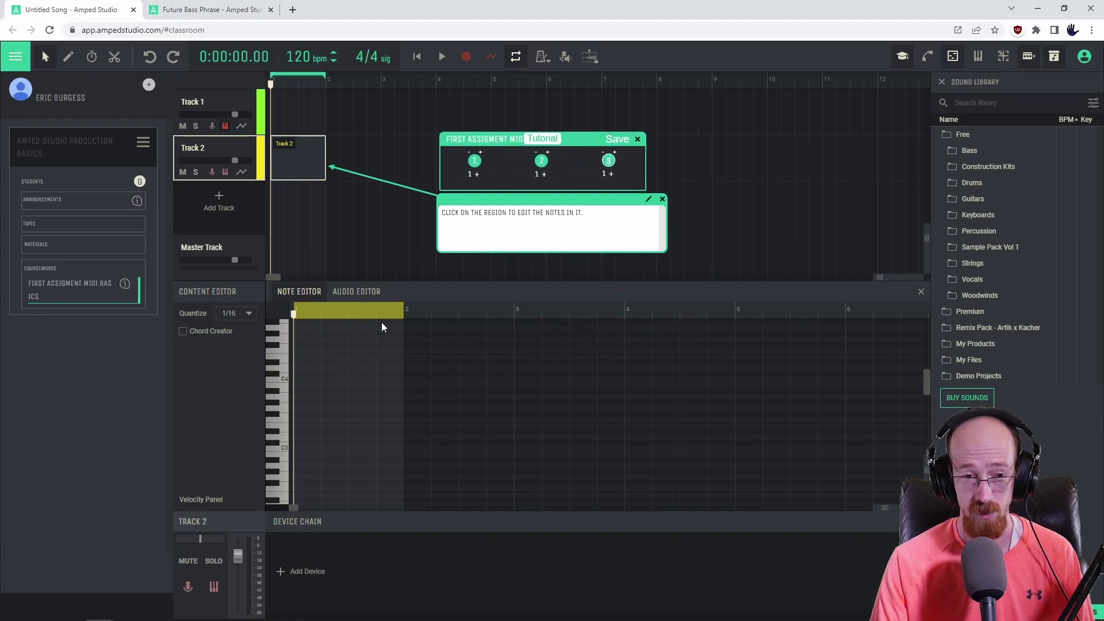
pyautogui.click(318, 392)
pyautogui.click(327, 356)
pyautogui.click(344, 391)
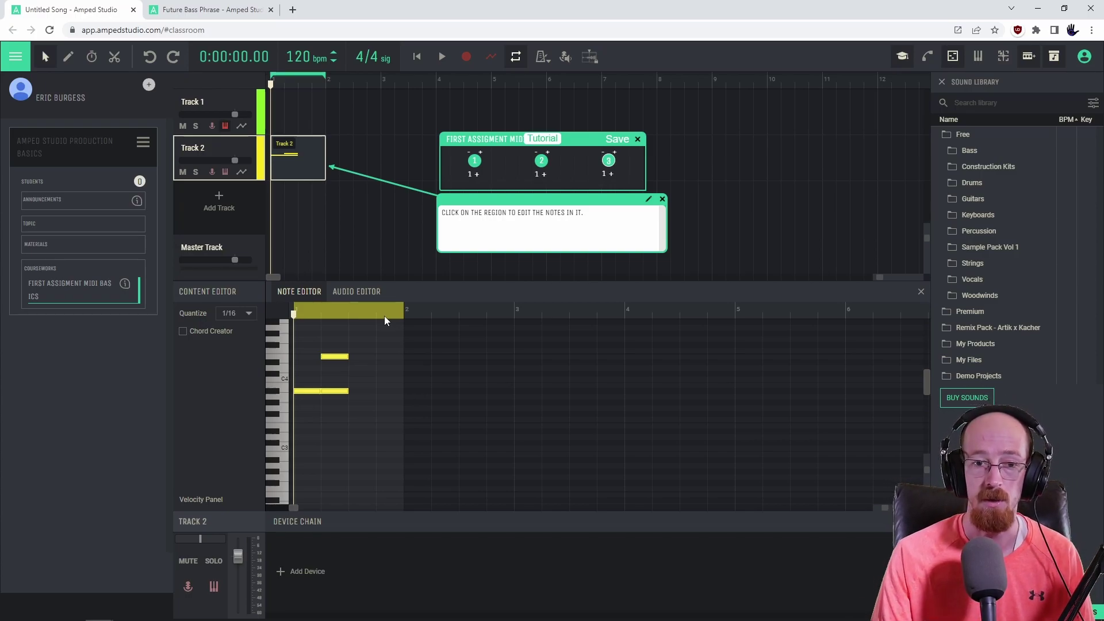
# Step: Save the tutorial, preview steps 1–3 twice, and close the assignment panel
pyautogui.click(615, 140)
pyautogui.moveTo(595, 144); pyautogui.dragTo(607, 135)
pyautogui.click(486, 152)
pyautogui.click(554, 153)
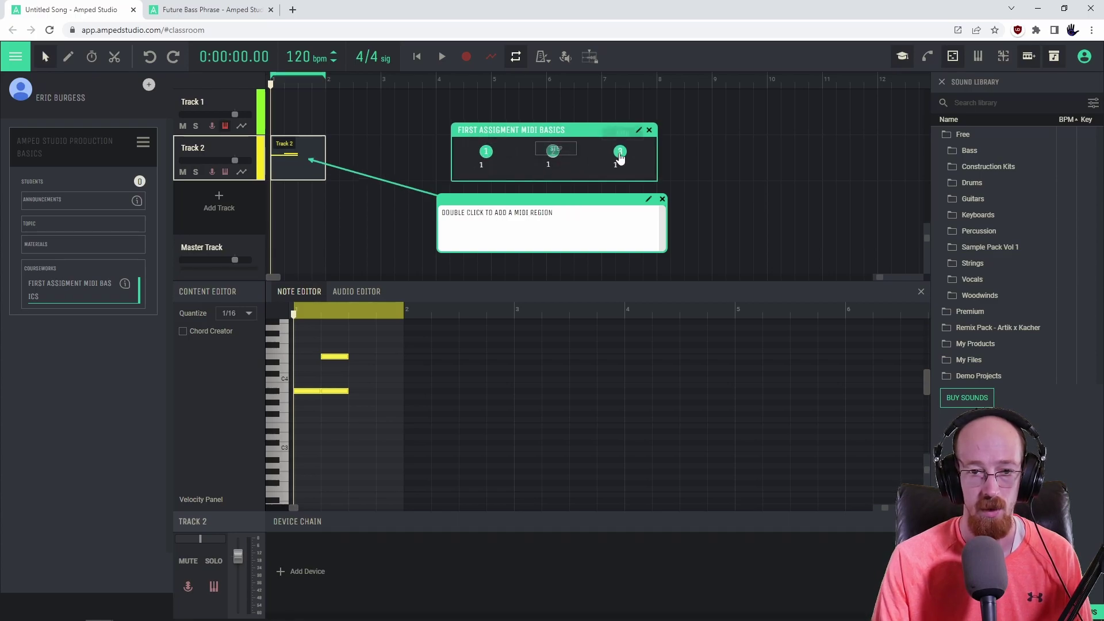
pyautogui.click(619, 152)
pyautogui.click(485, 153)
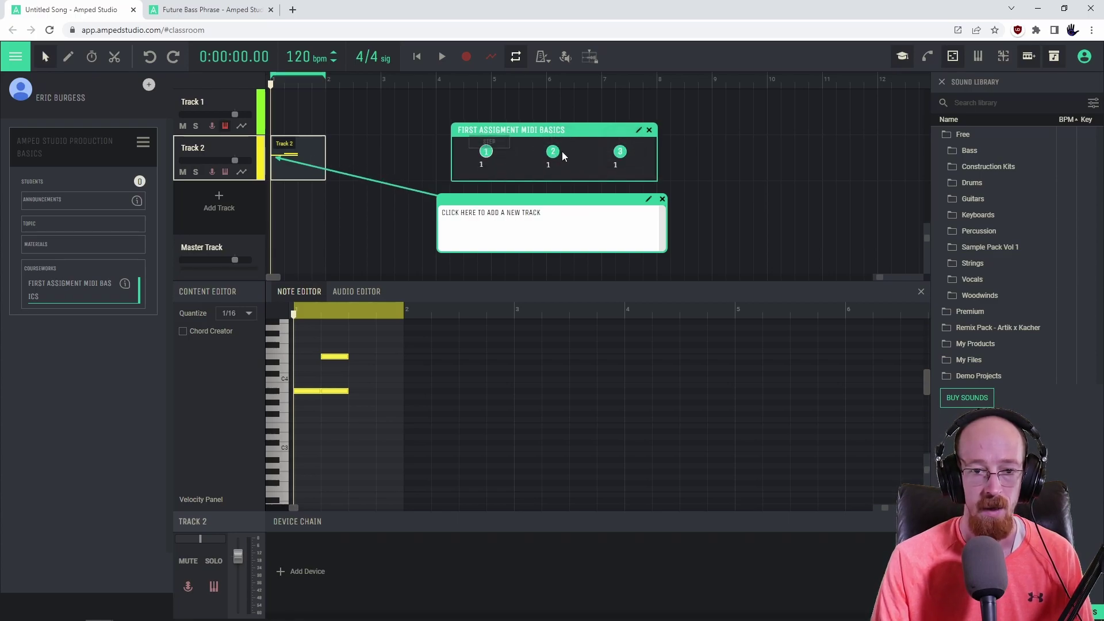
pyautogui.click(552, 151)
pyautogui.click(619, 152)
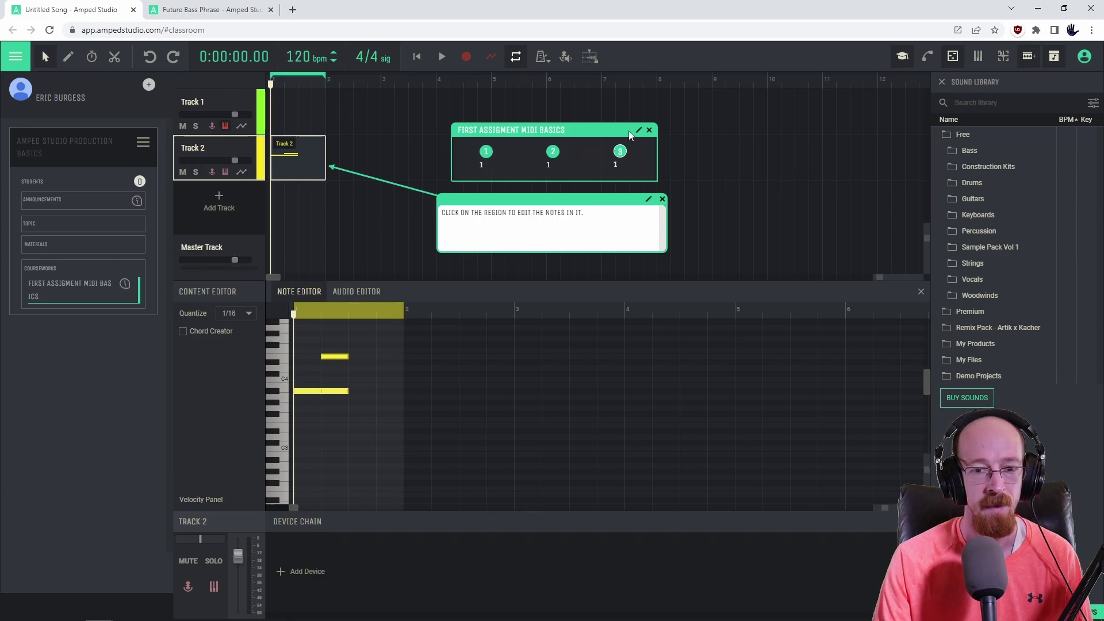
pyautogui.click(649, 129)
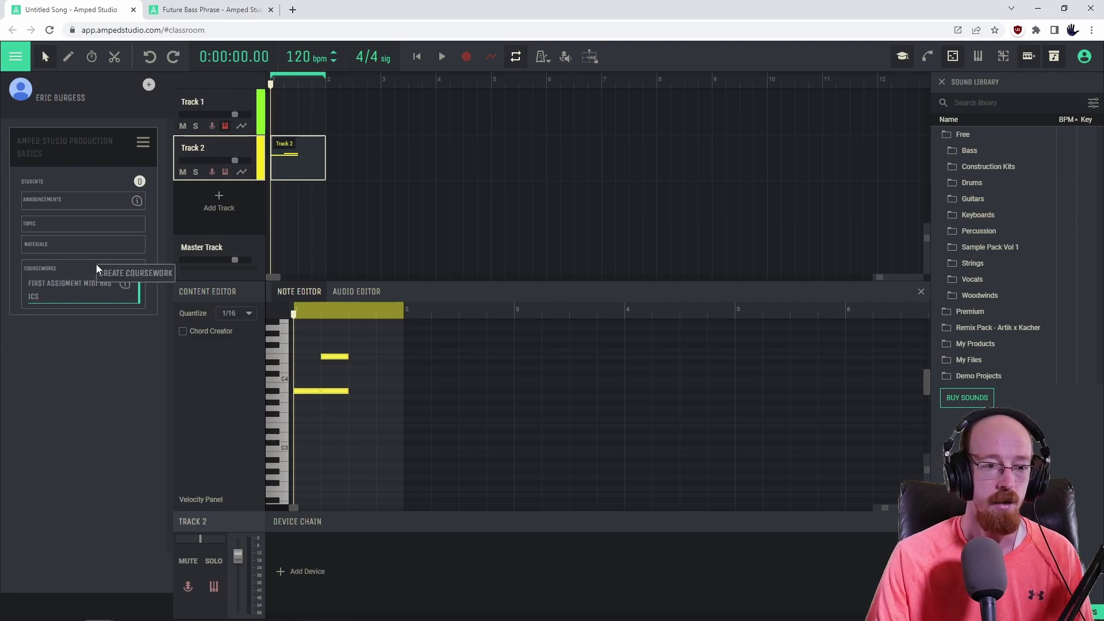
# Step: Start a new coursework titled 'SECOND ASSIGMENT' and set its max points to 15
pyautogui.click(120, 274)
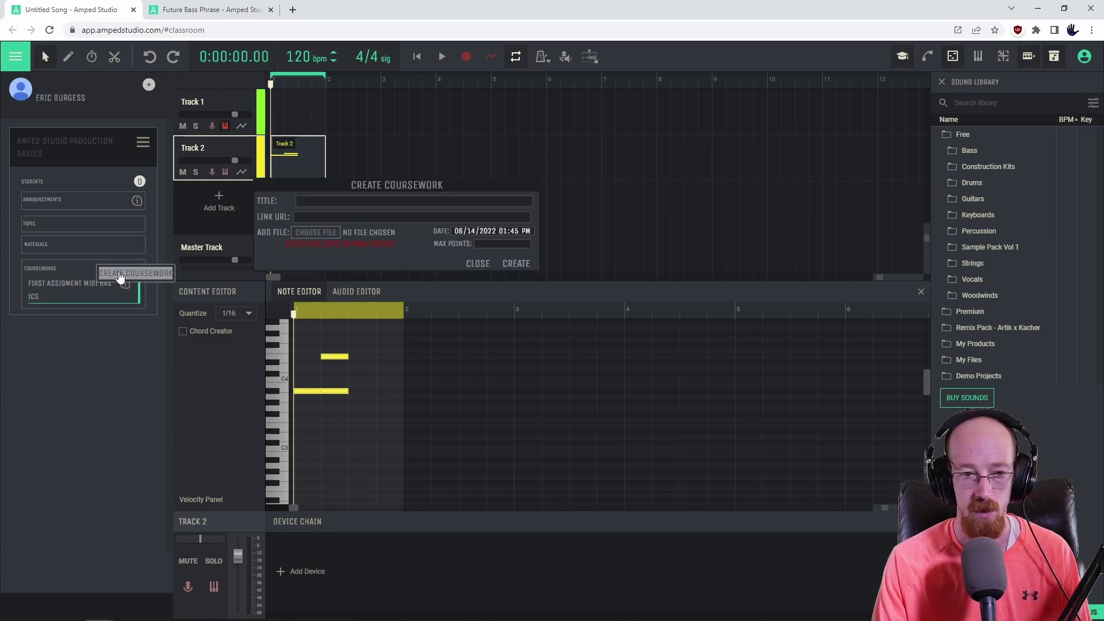
pyautogui.click(354, 200)
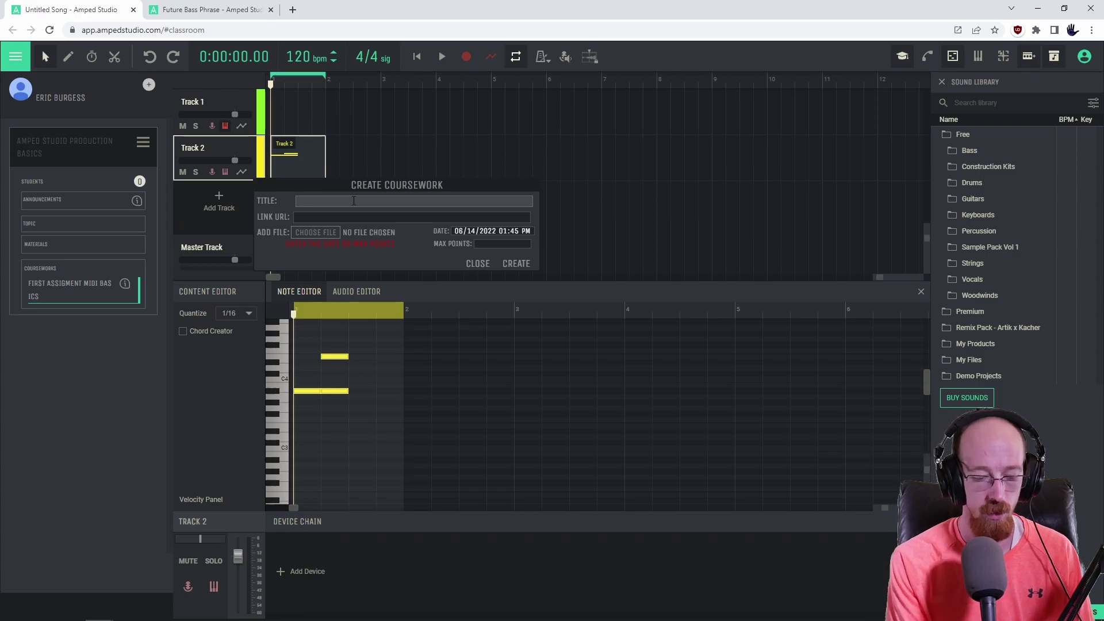
pyautogui.write('SECOND ASSIGM')
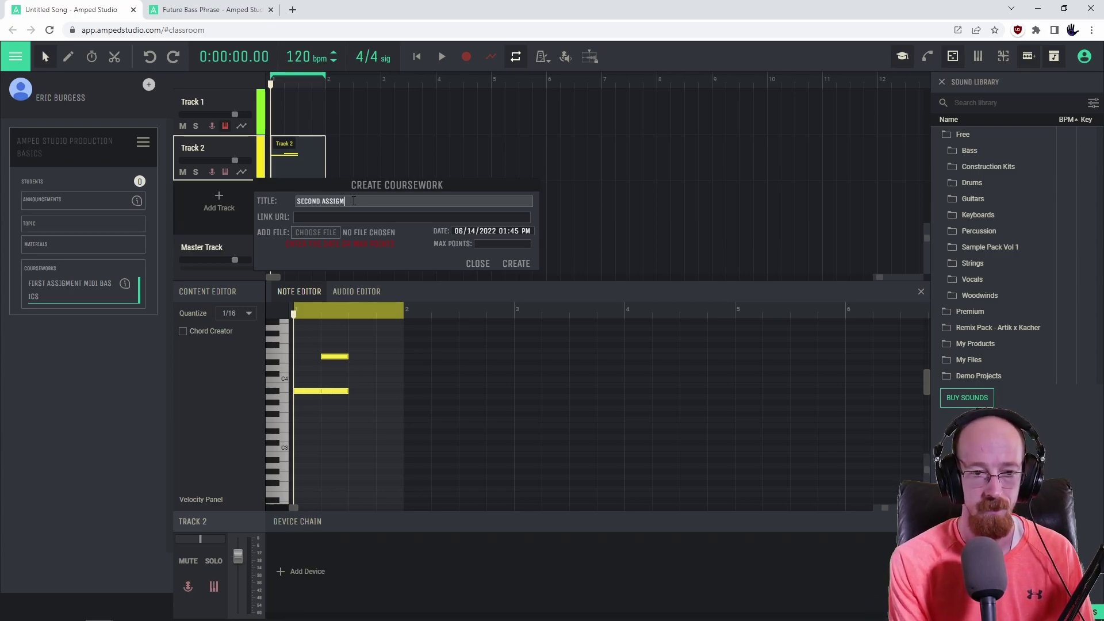
pyautogui.write('ENT')
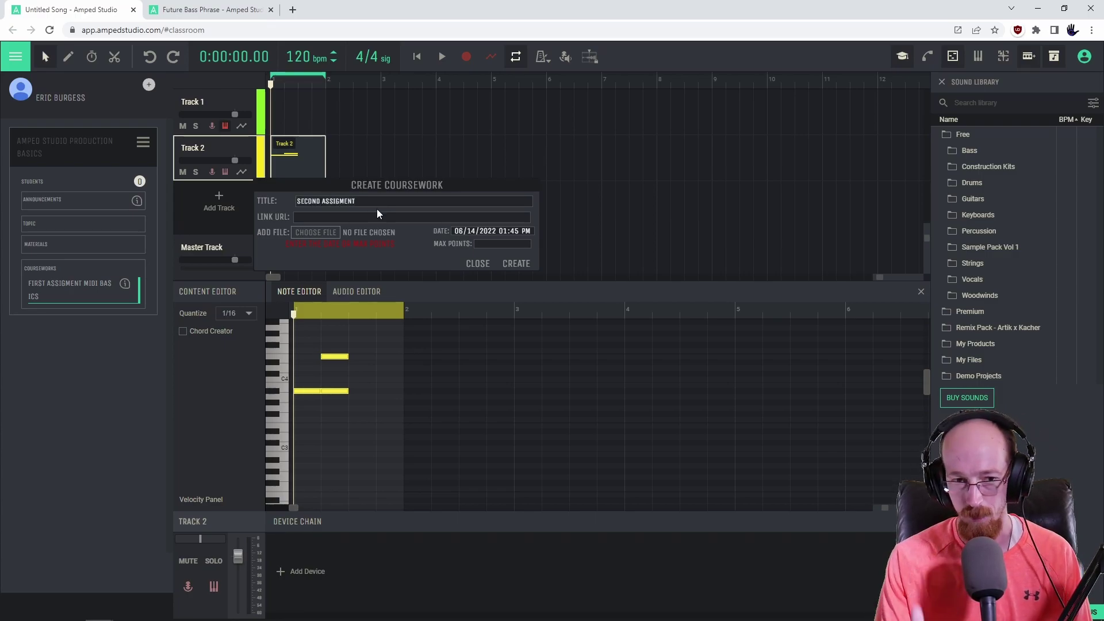
pyautogui.click(515, 243)
# Step: Set the due date to 06/23/2022 at 01:45 PM and create the assignment
pyautogui.click(506, 232)
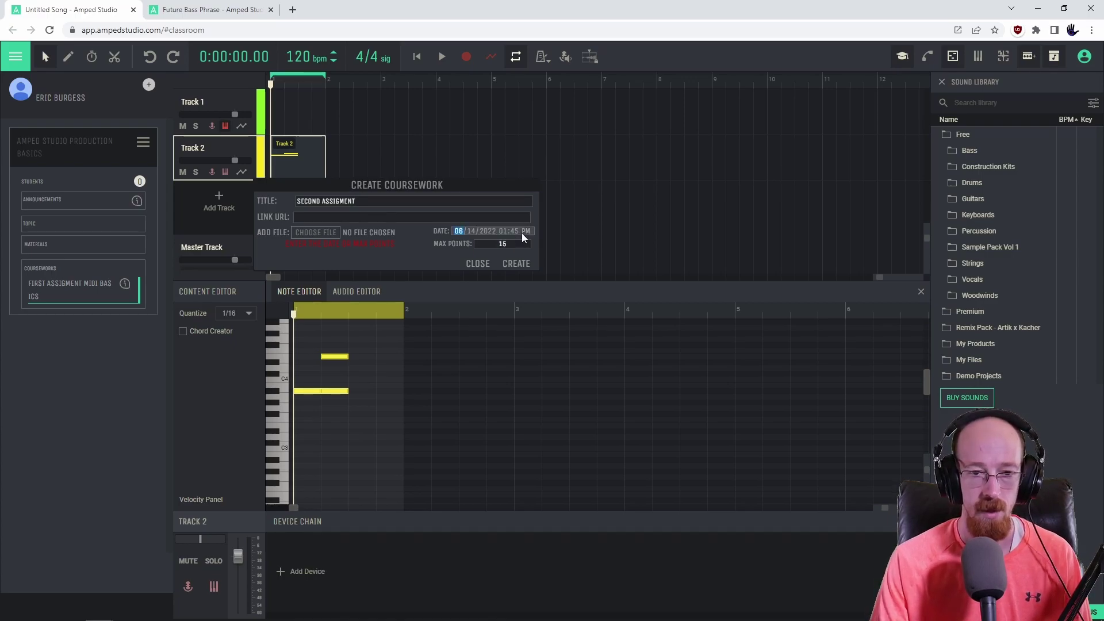
pyautogui.click(527, 318)
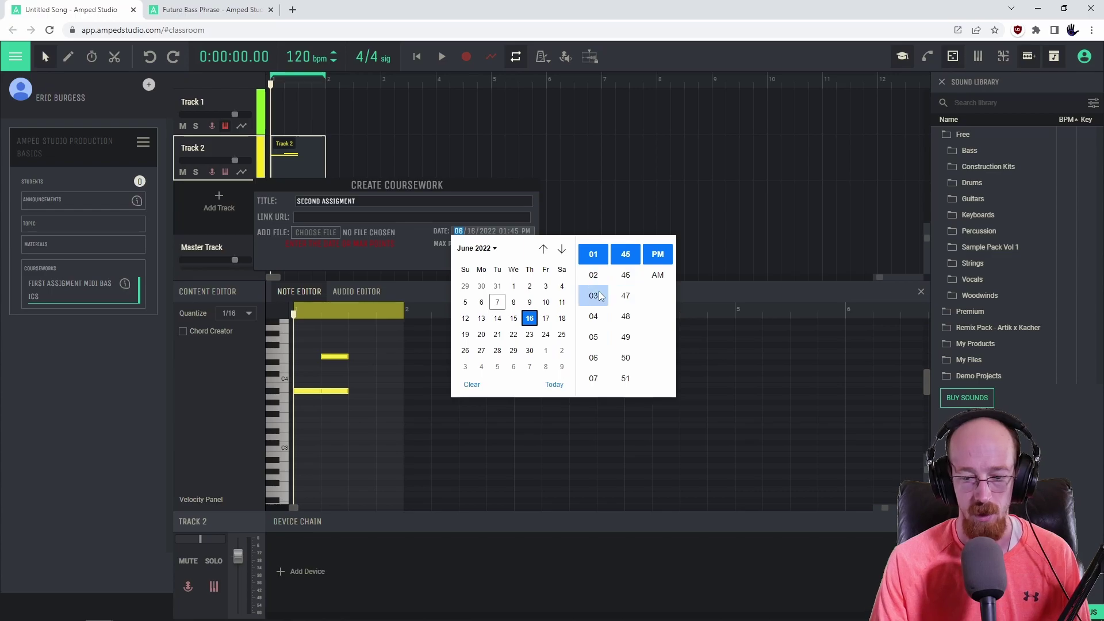
pyautogui.press('Escape')
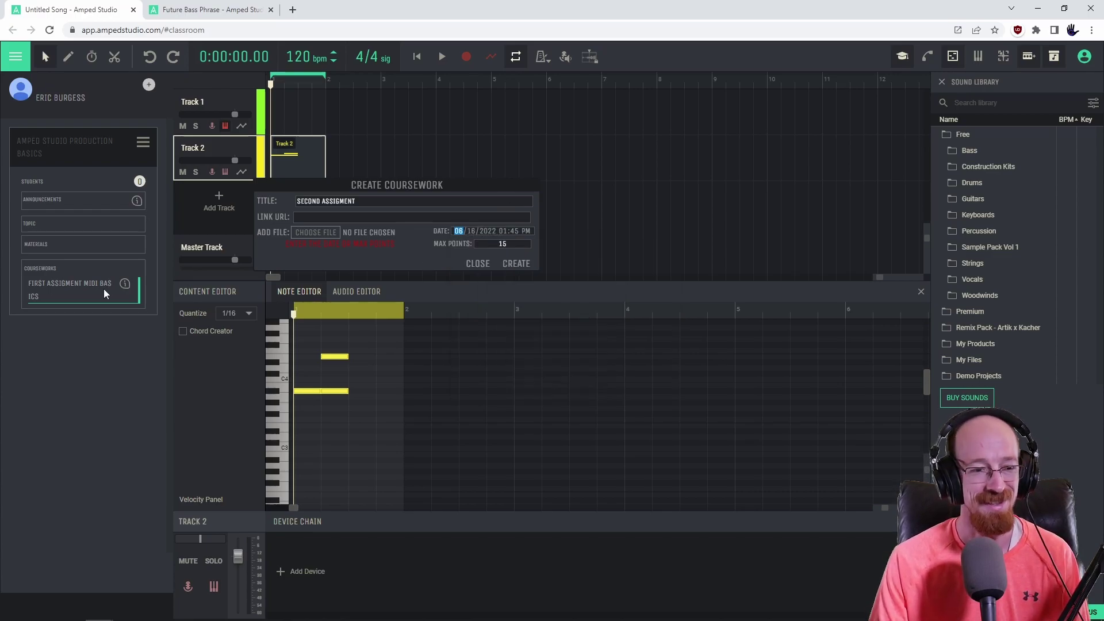
pyautogui.click(511, 235)
pyautogui.click(537, 339)
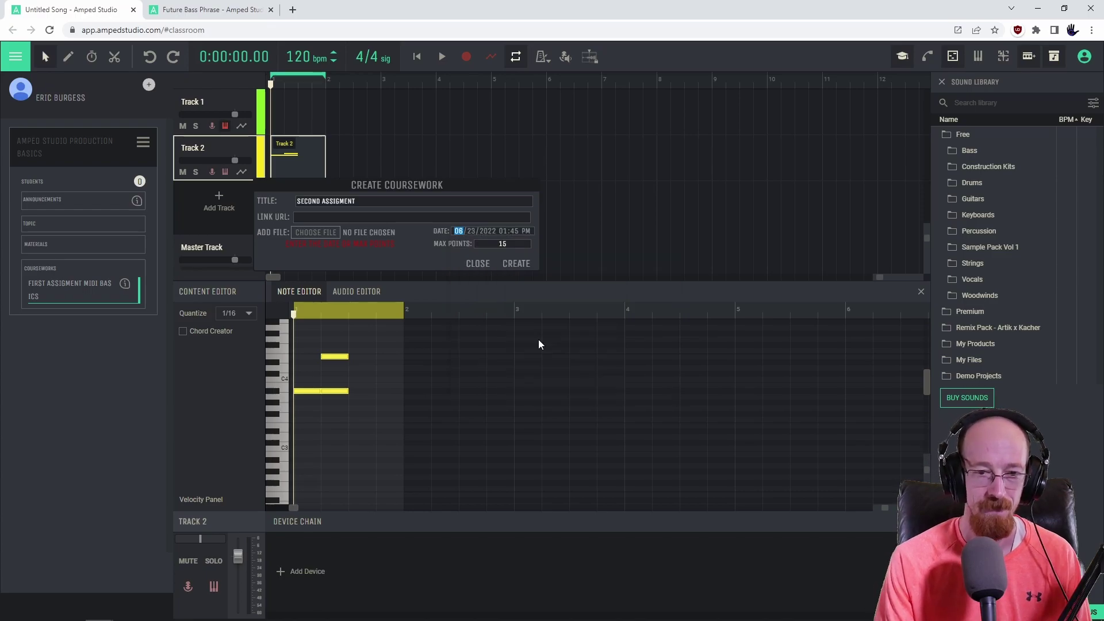
pyautogui.click(522, 263)
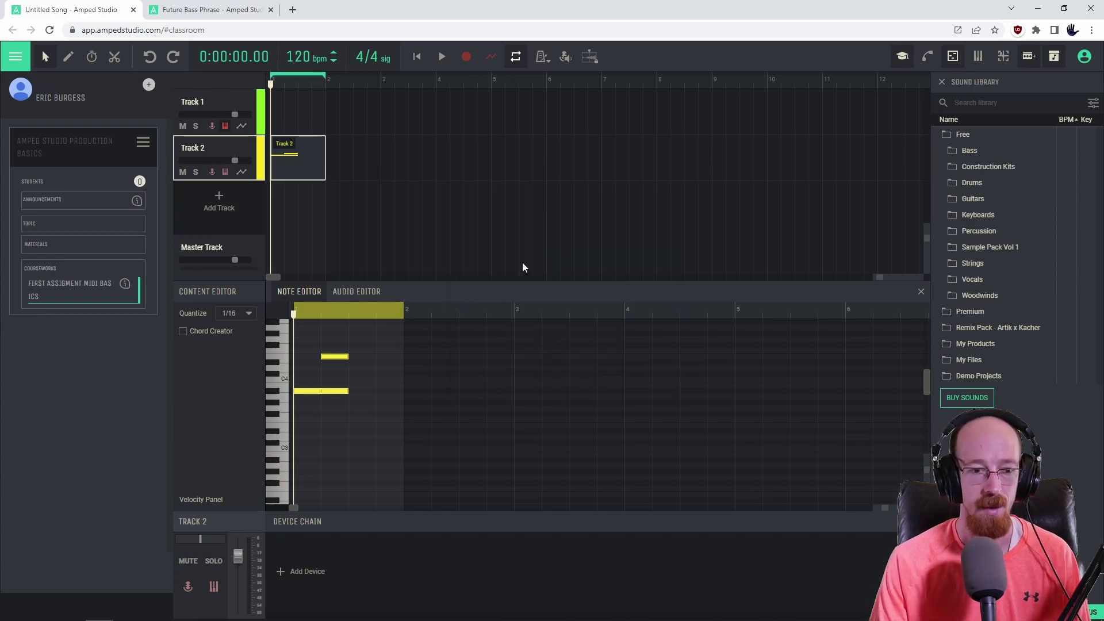